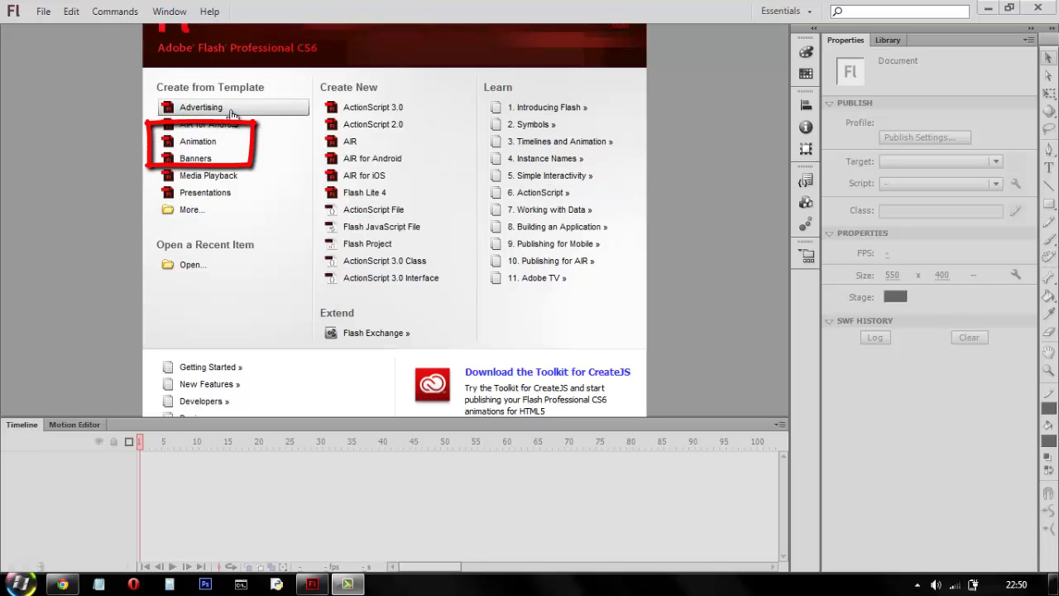
Step: Set up a blank ActionScript 3.0 document at 720 × 480 pixels and begin editing the frame rate
left_click(225, 146)
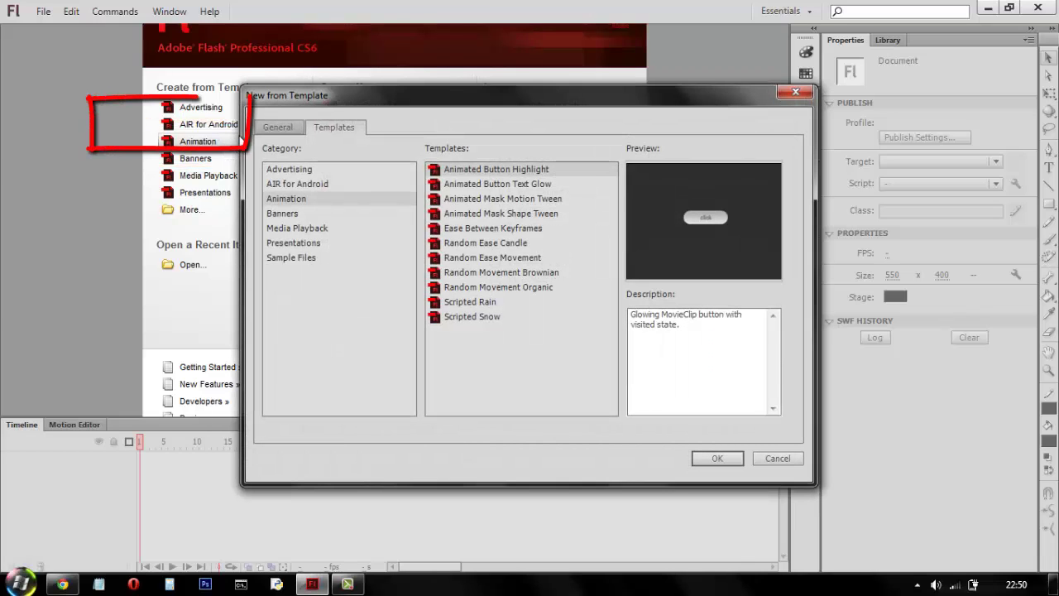
left_click(273, 126)
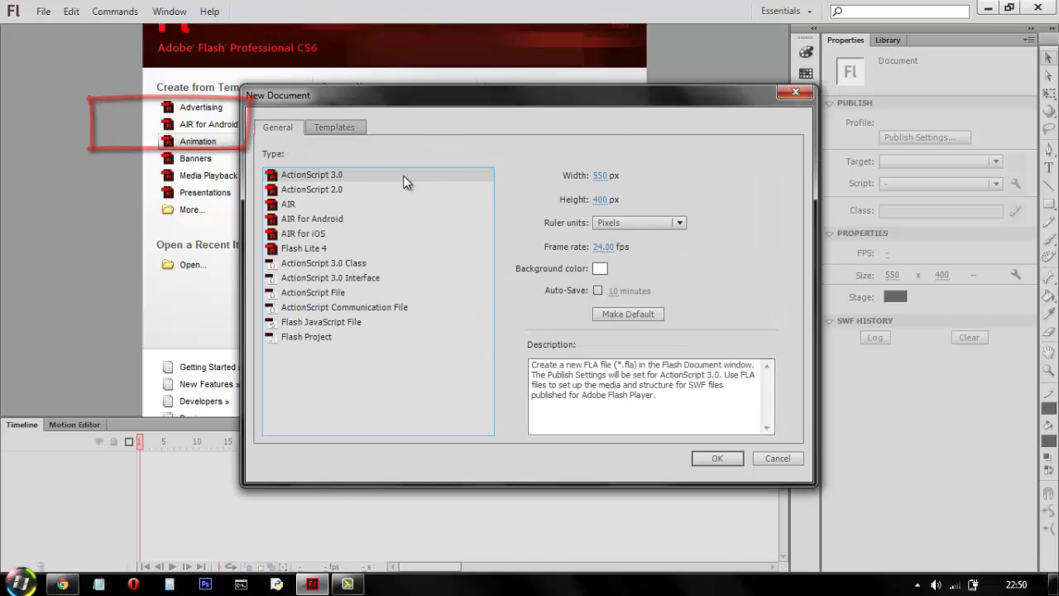
left_click(599, 176)
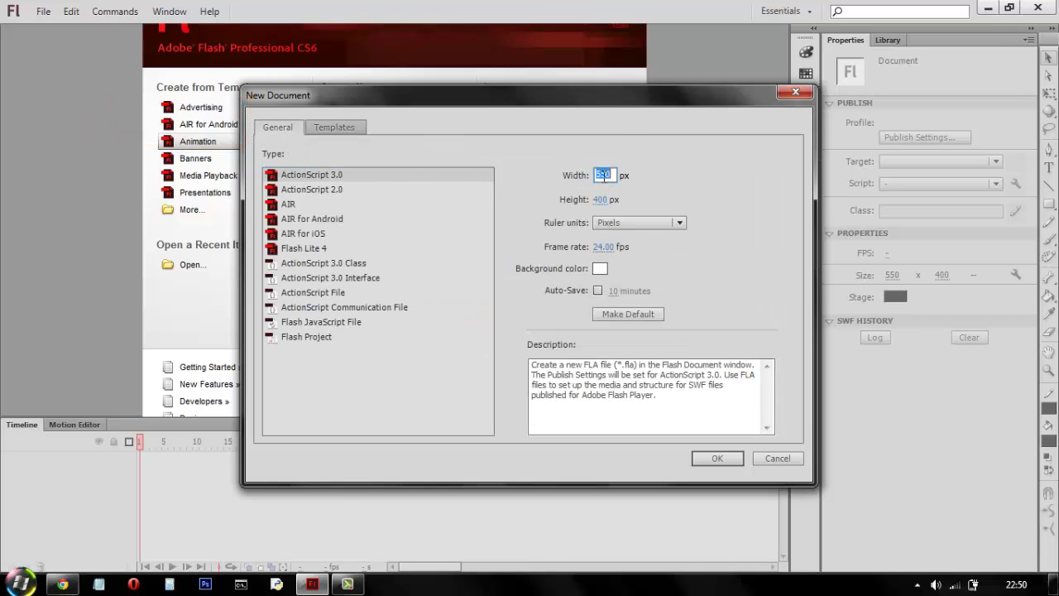
type("7")
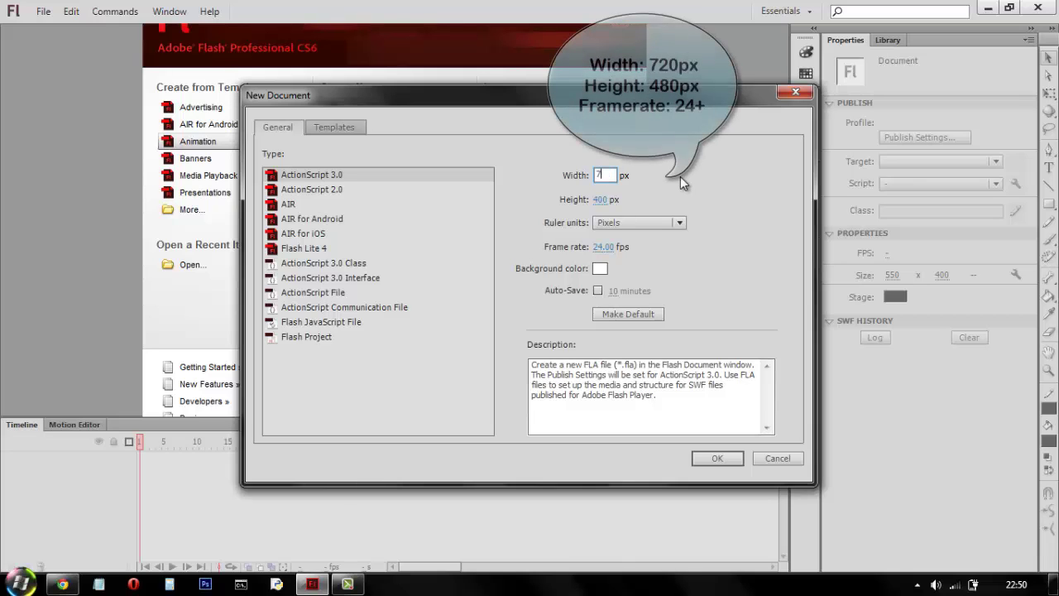
type("20")
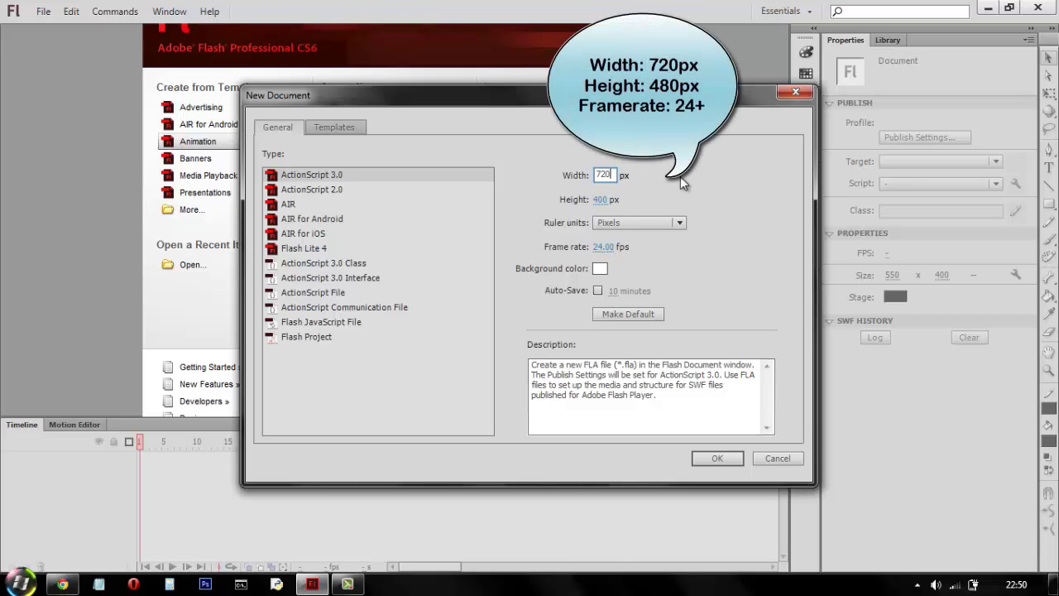
left_click(603, 199)
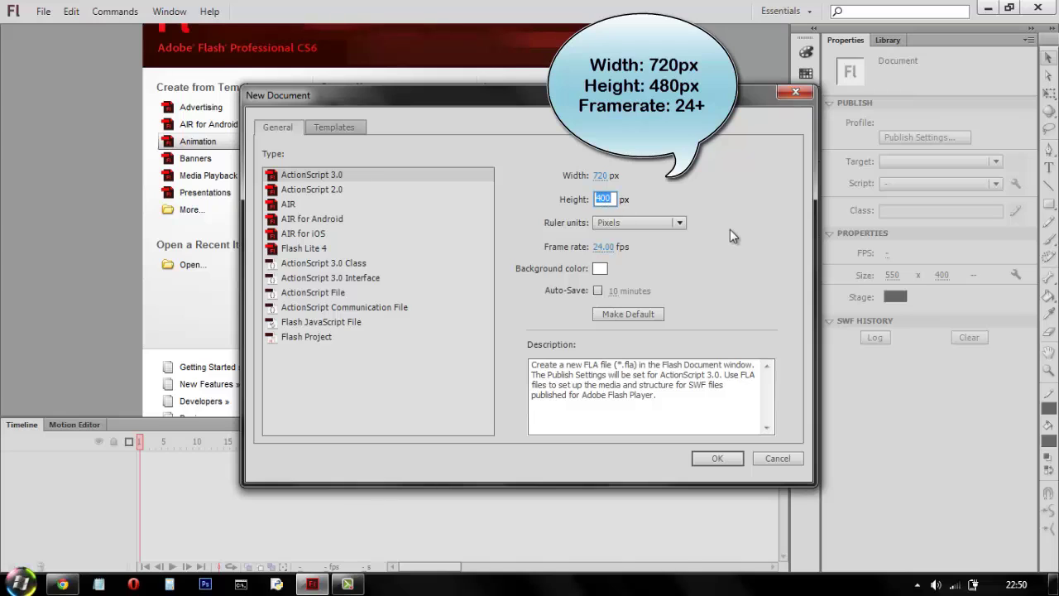
type("480")
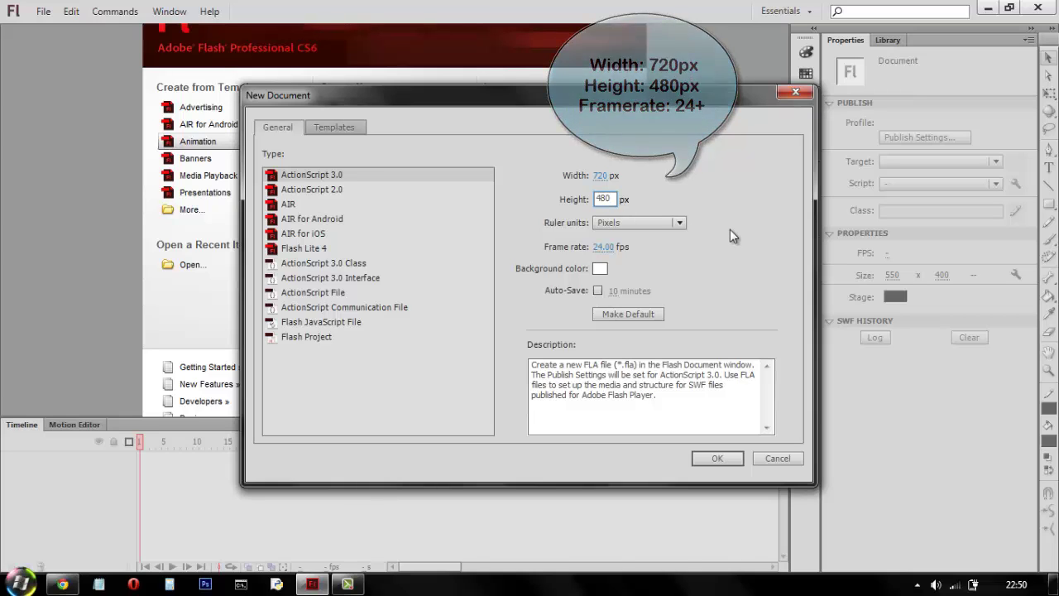
left_click(598, 246)
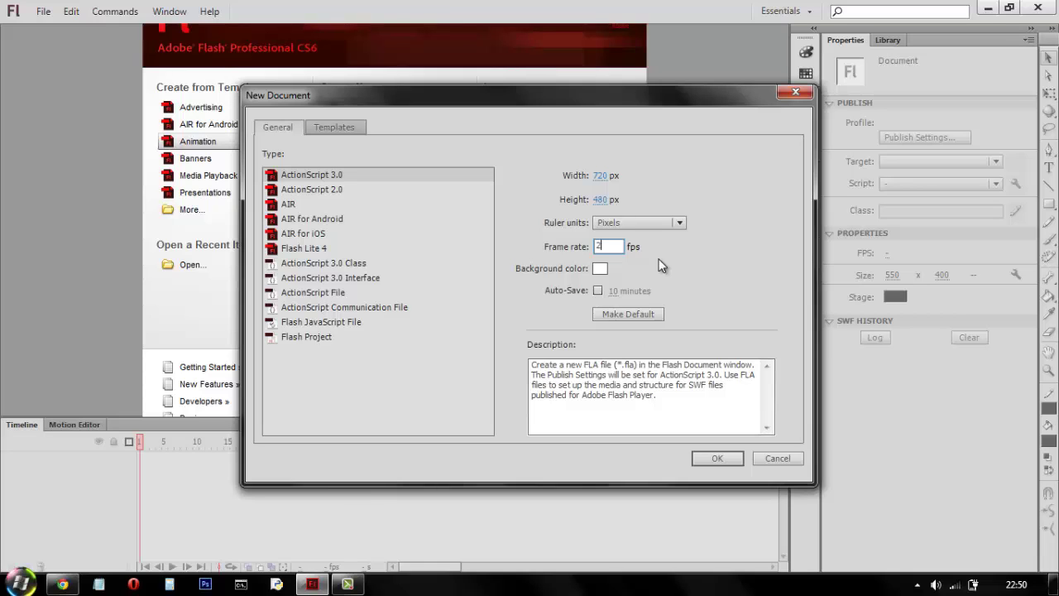
type("8")
Step: Create the 720×480, 28 fps document and fit the stage in the window
left_click(706, 454)
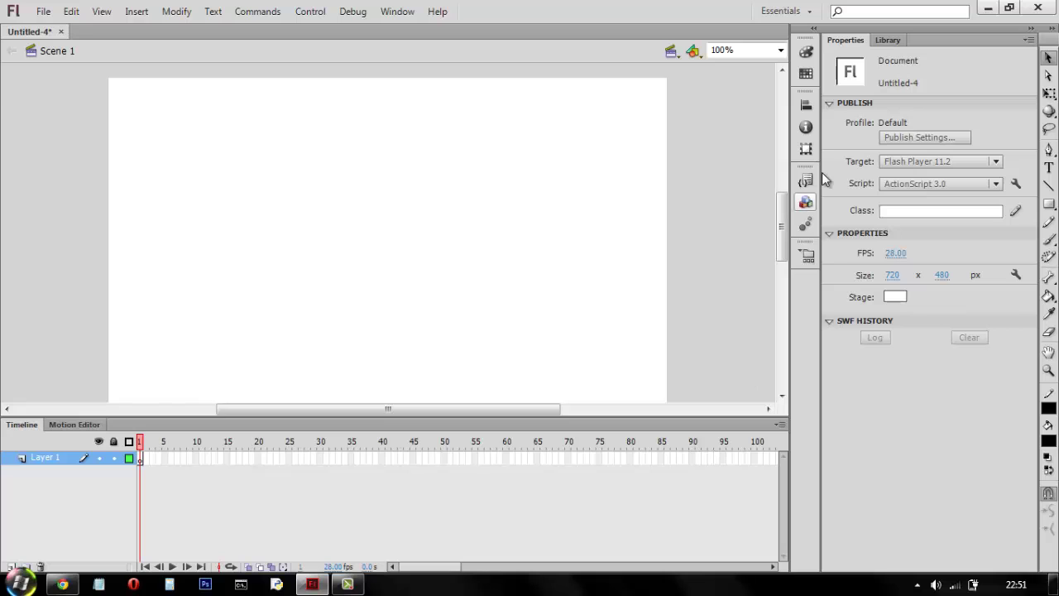
scroll(783, 203, "down", 1)
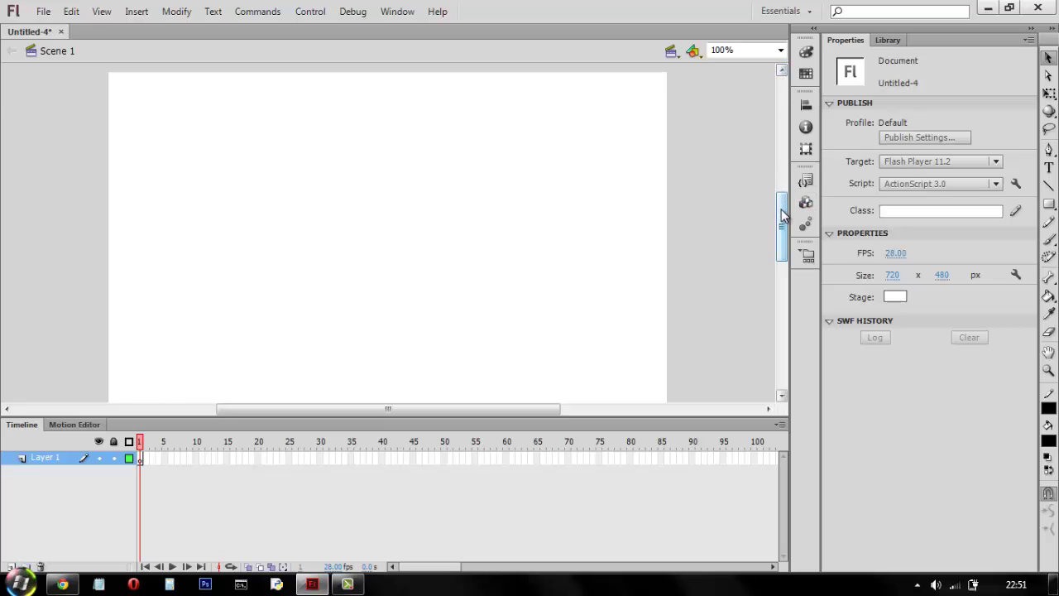
scroll(783, 207, "down", 1)
left_click(781, 49)
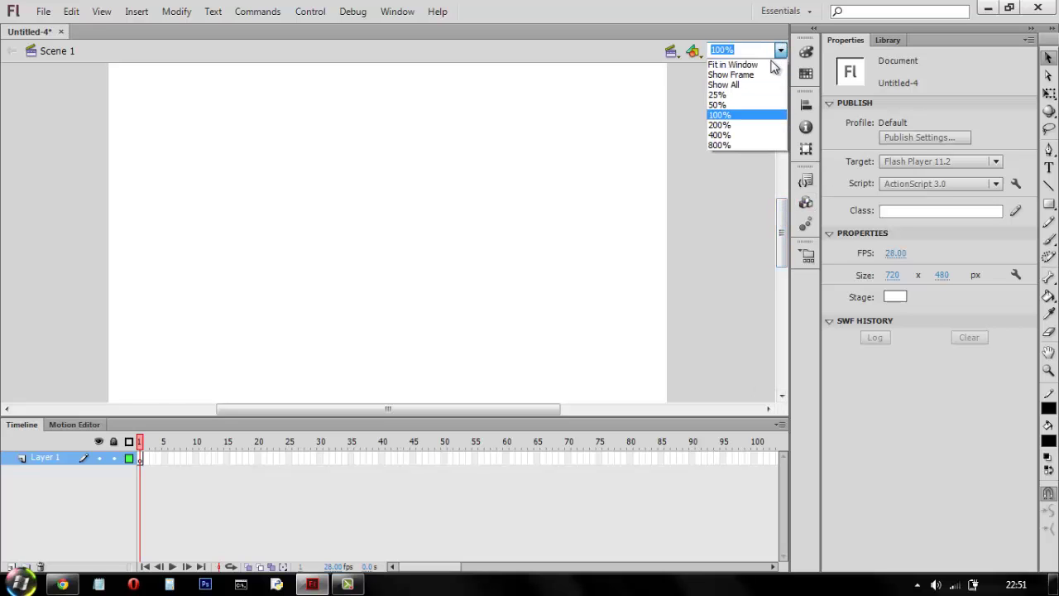
left_click(765, 64)
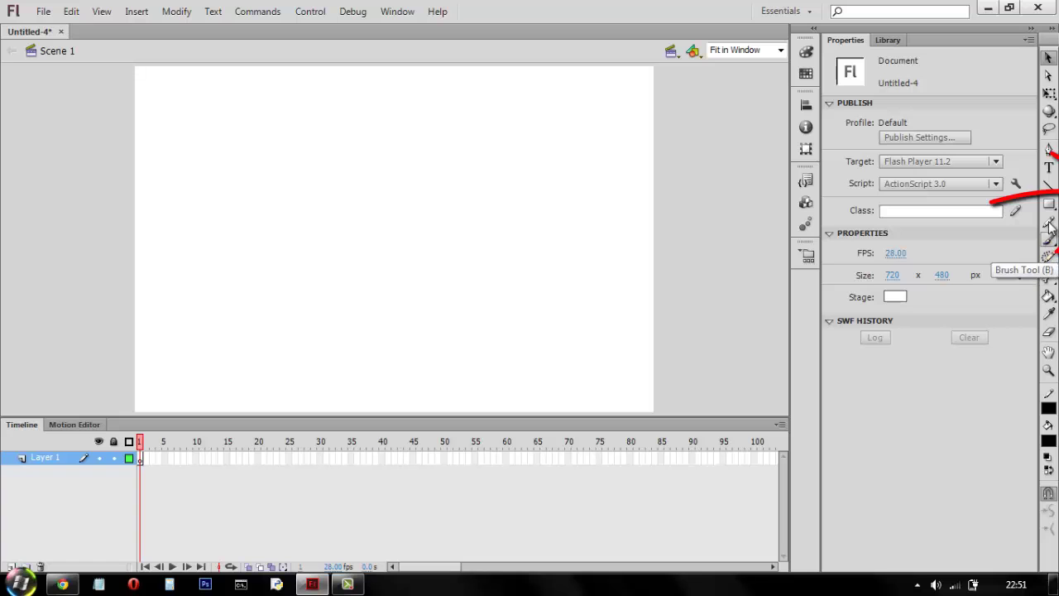
Step: Set the Oval tool to no fill with a 6.00 stroke
left_click(1048, 205)
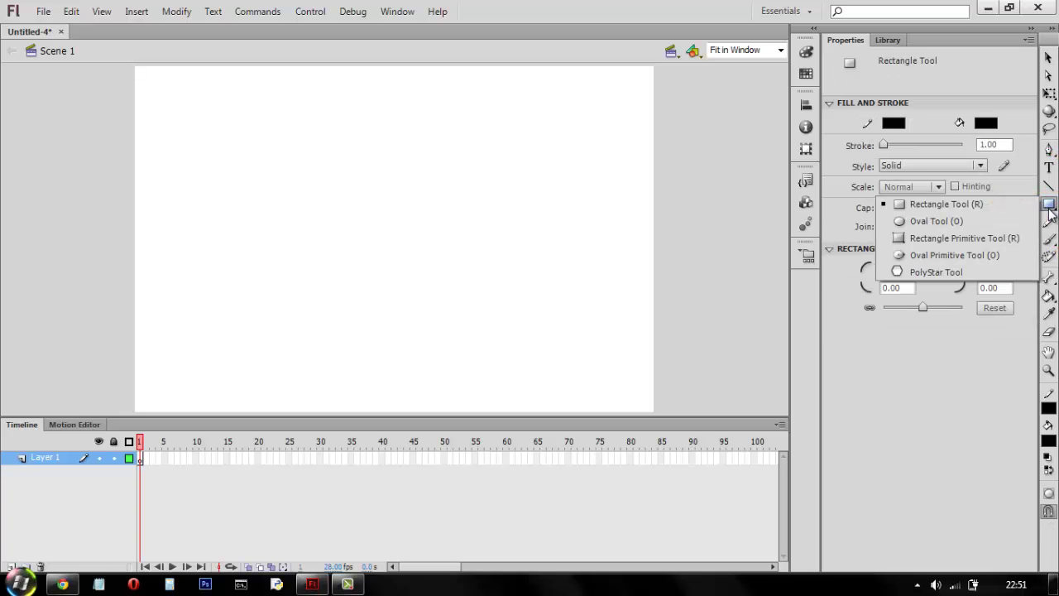
left_click(983, 222)
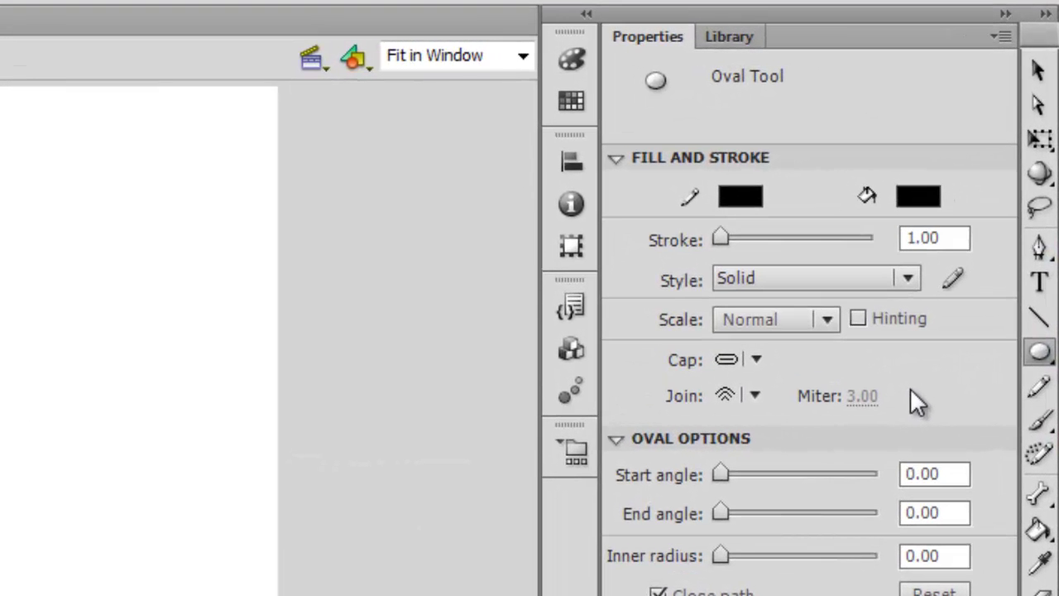
left_click(920, 195)
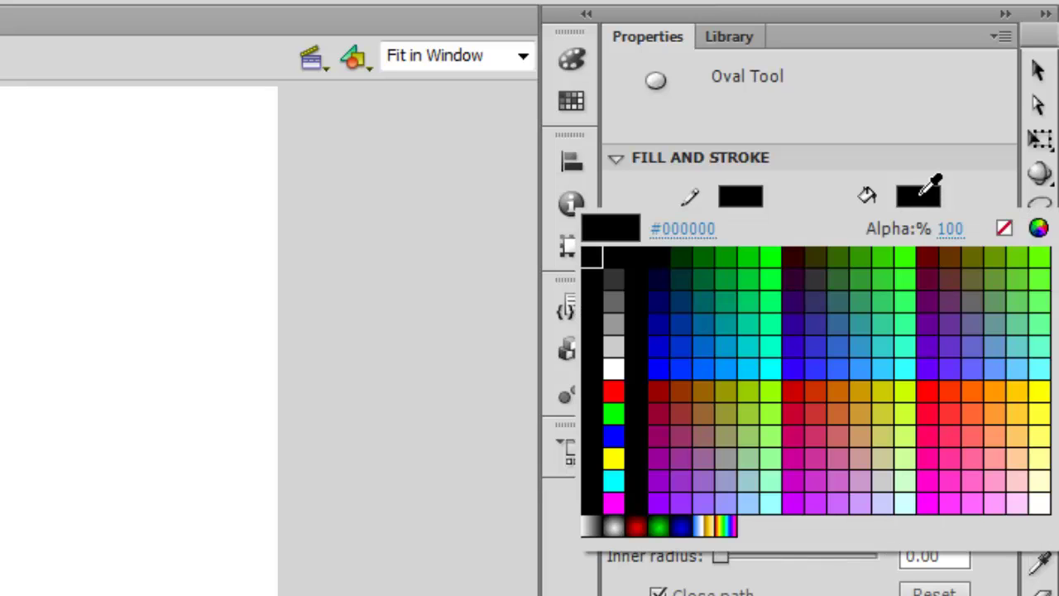
left_click(1003, 228)
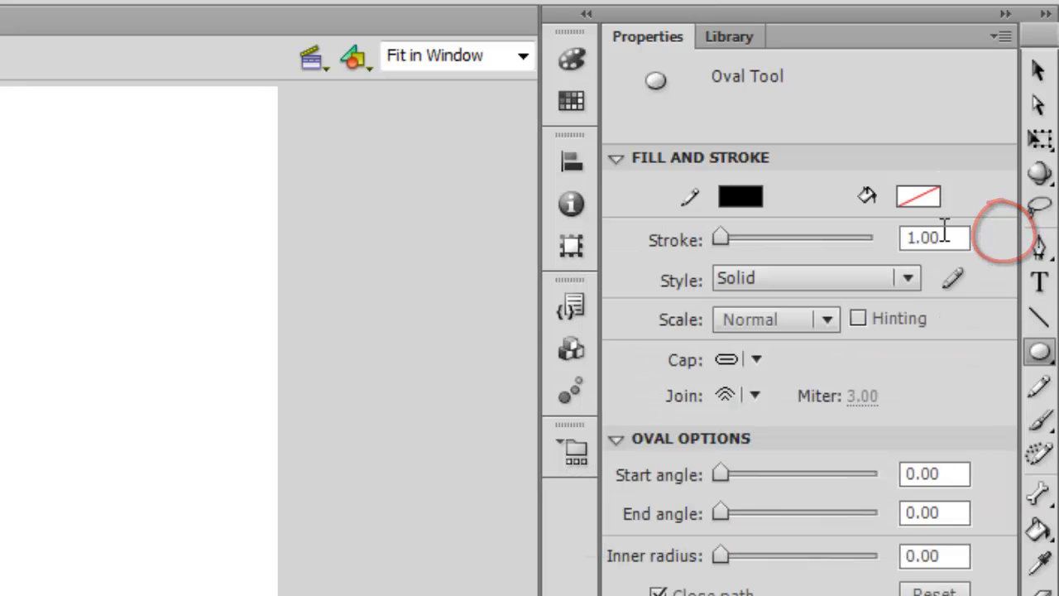
left_click_drag(950, 237, 876, 232)
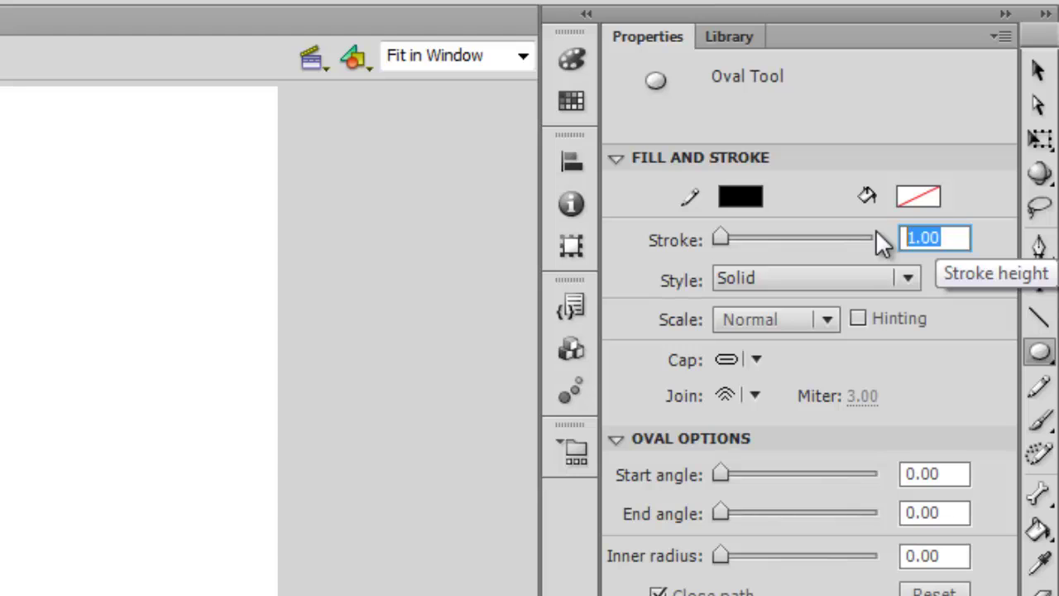
type("6")
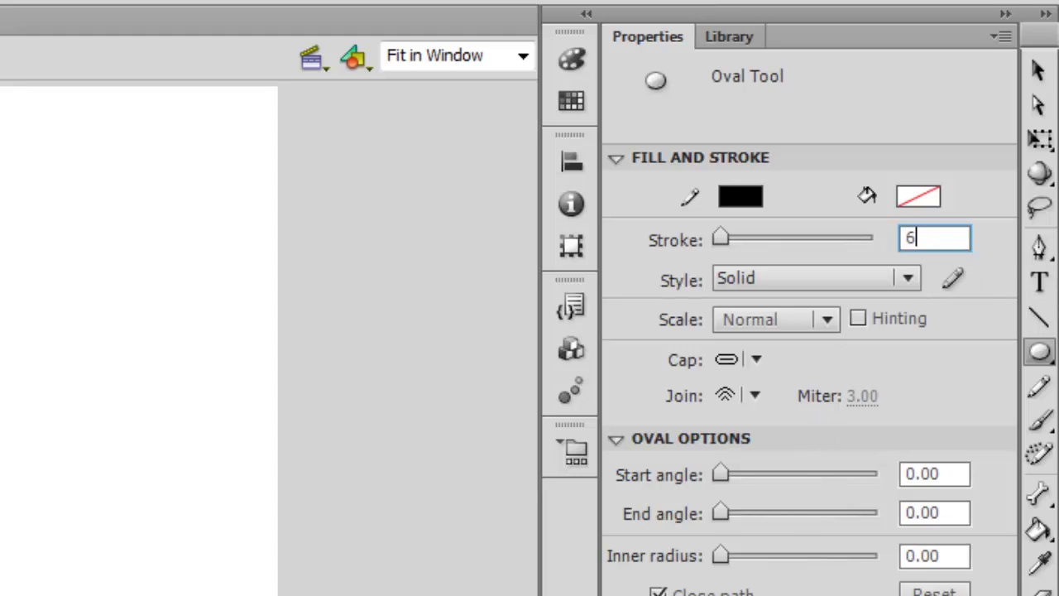
key("Return")
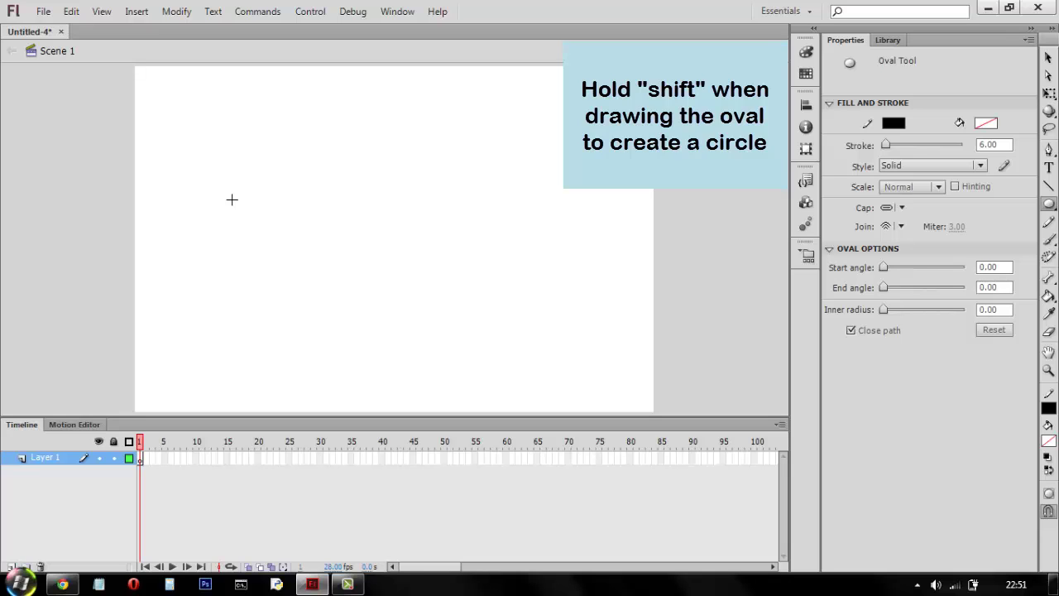
Step: Draw a circle head and duplicate it to the right as the second head
left_click_drag(232, 199, 336, 296)
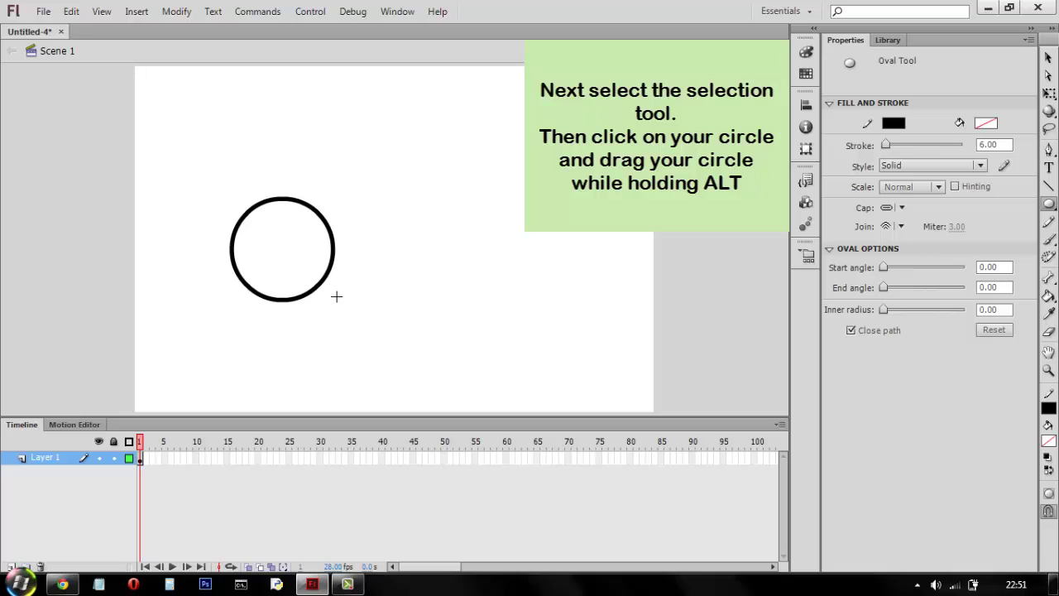
key("v")
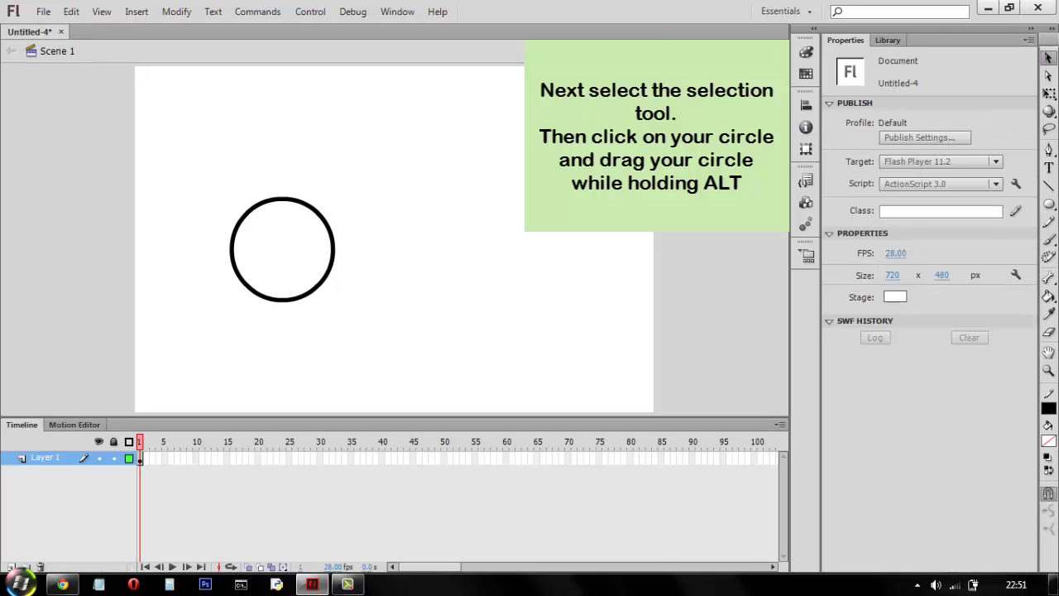
left_click(334, 261)
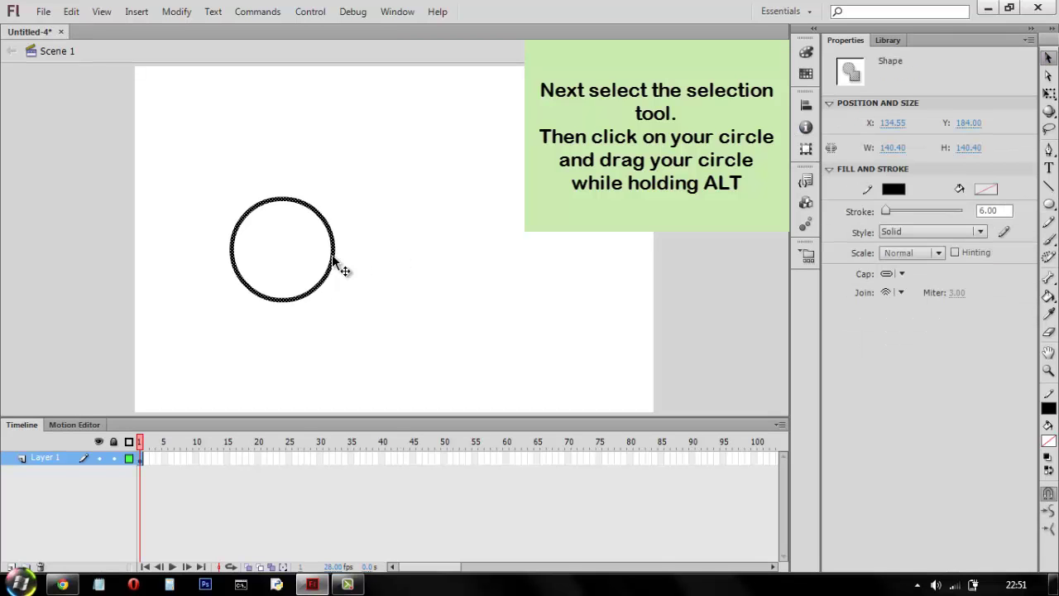
left_click_drag(332, 256, 559, 263)
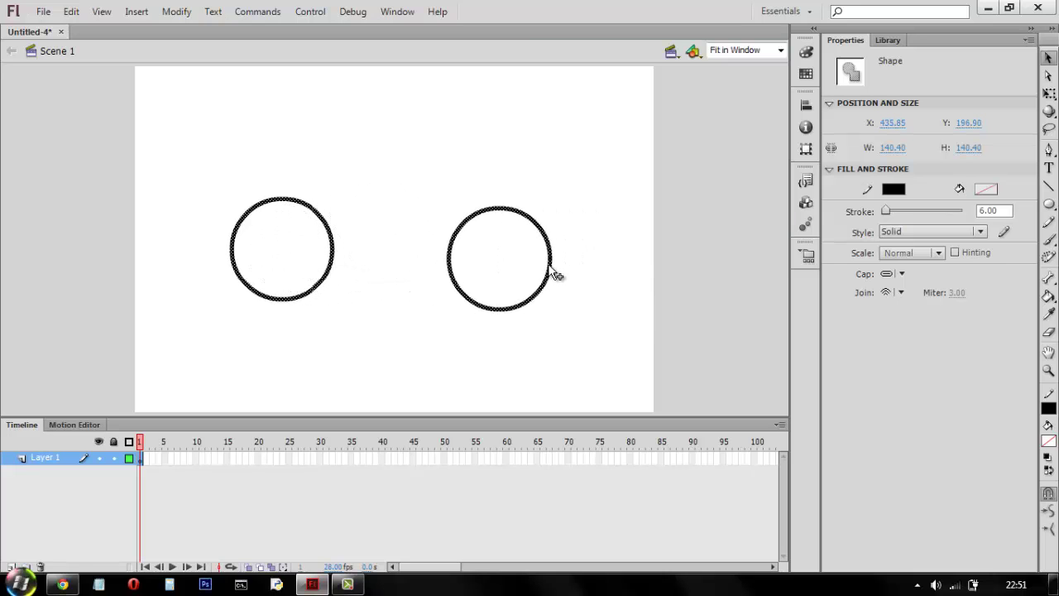
left_click(605, 273)
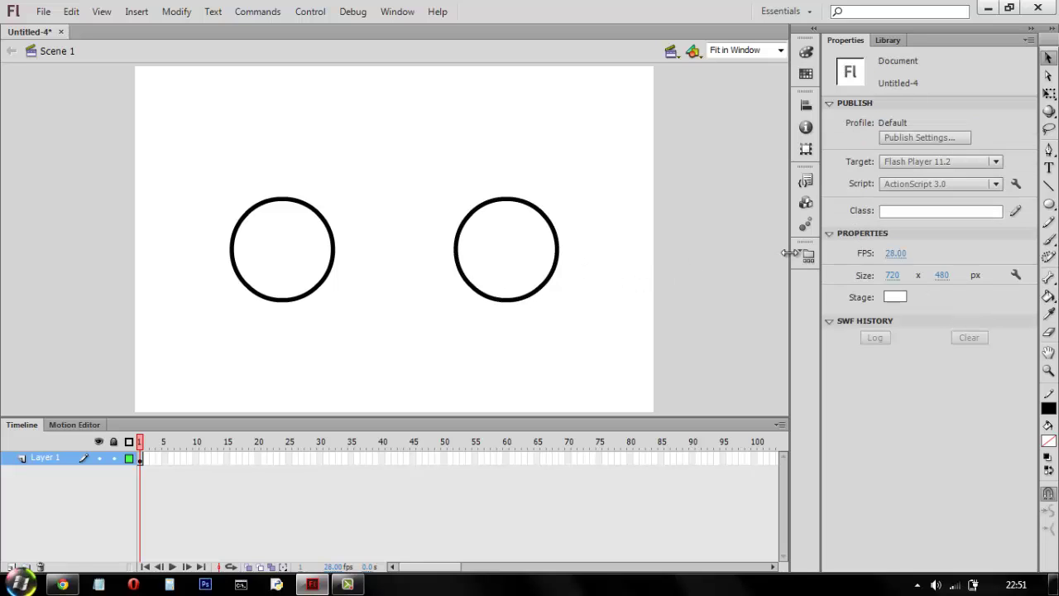
left_click(1048, 185)
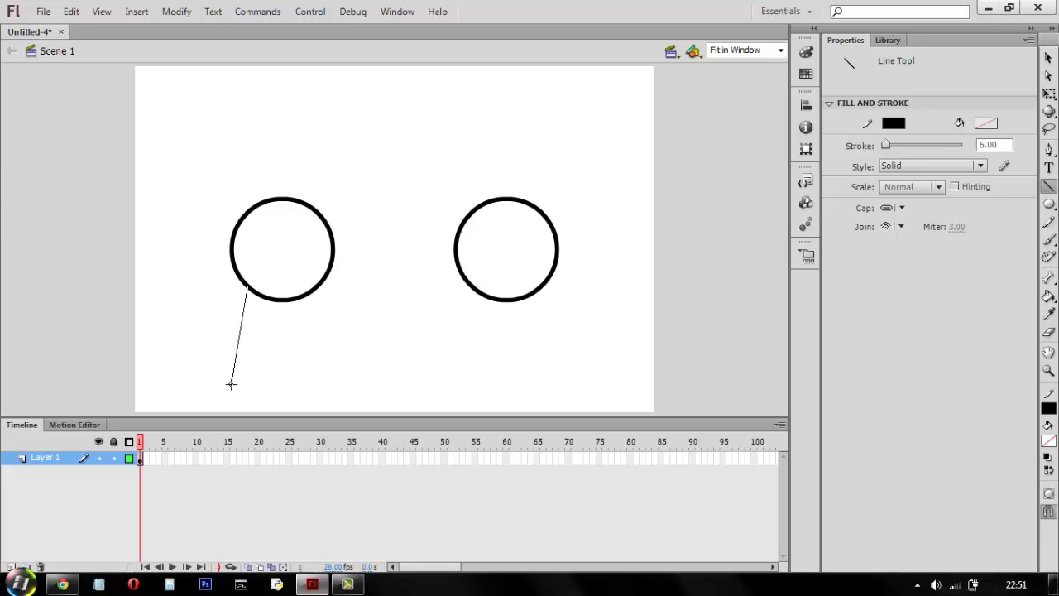
Step: Draw two straight body lines down from each head to the stage's bottom edge
left_click_drag(246, 289, 226, 413)
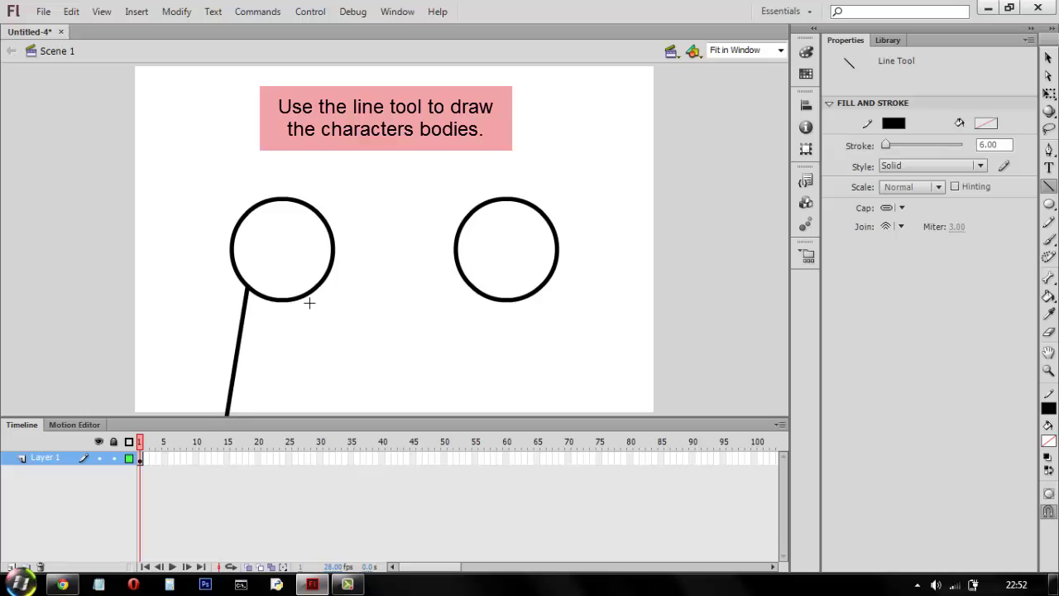
left_click_drag(318, 284, 329, 417)
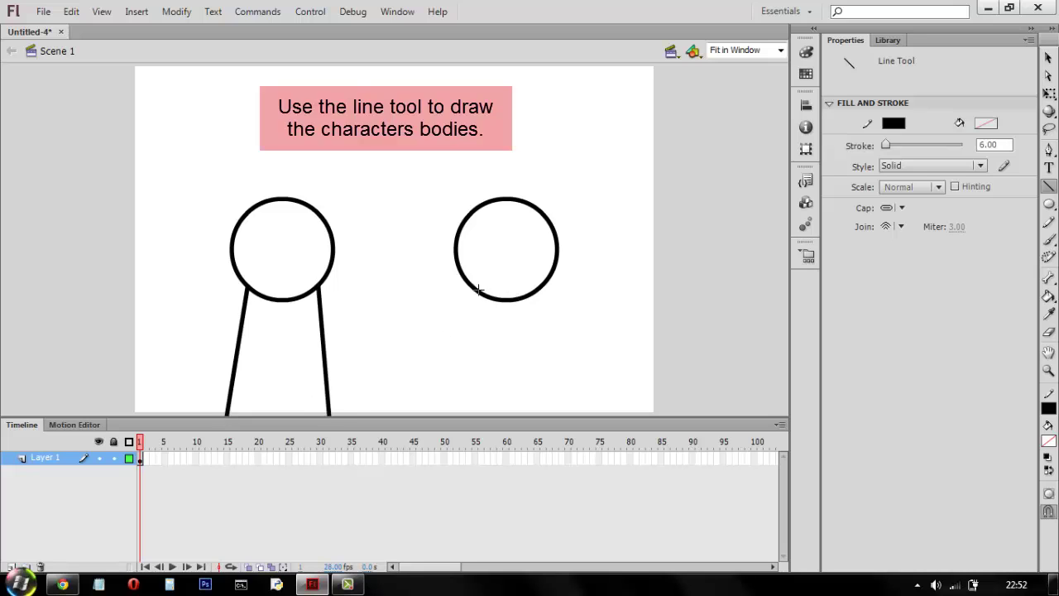
left_click_drag(478, 289, 465, 428)
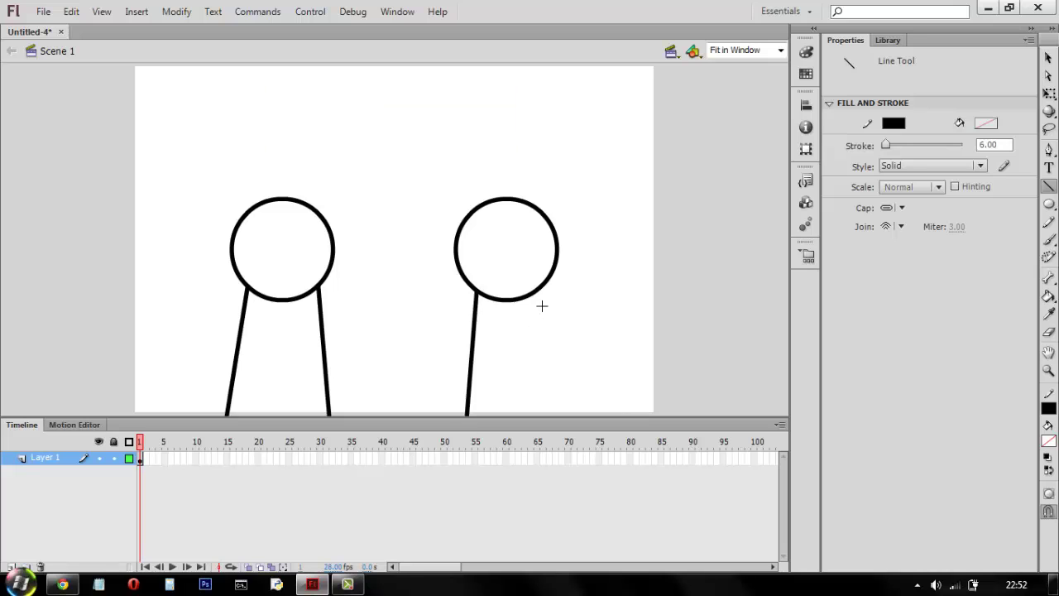
left_click_drag(543, 284, 561, 414)
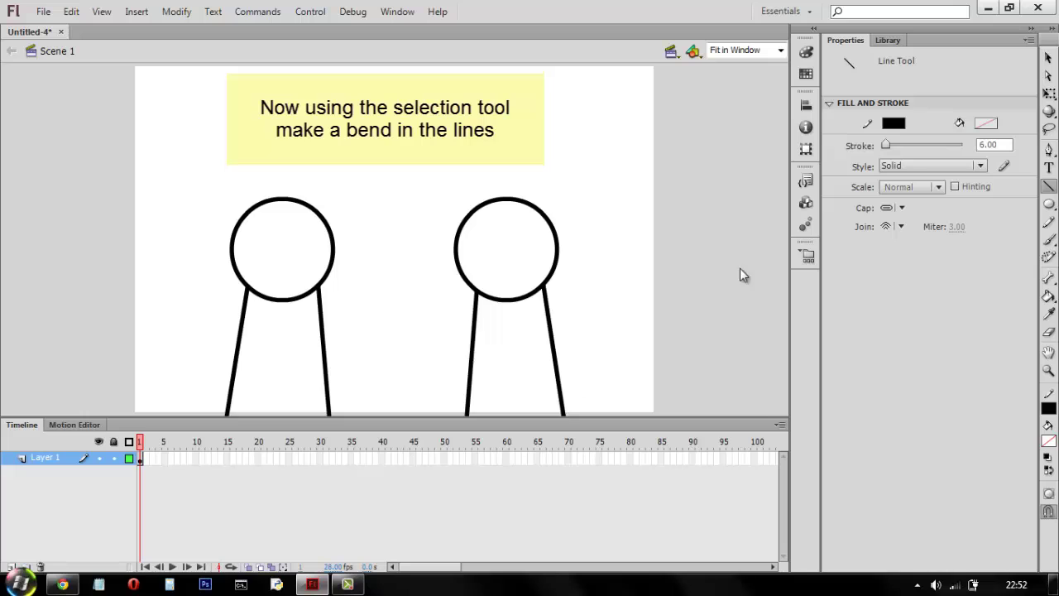
Step: Drag the middle of each of the four body lines outward to curve them
left_click(1048, 57)
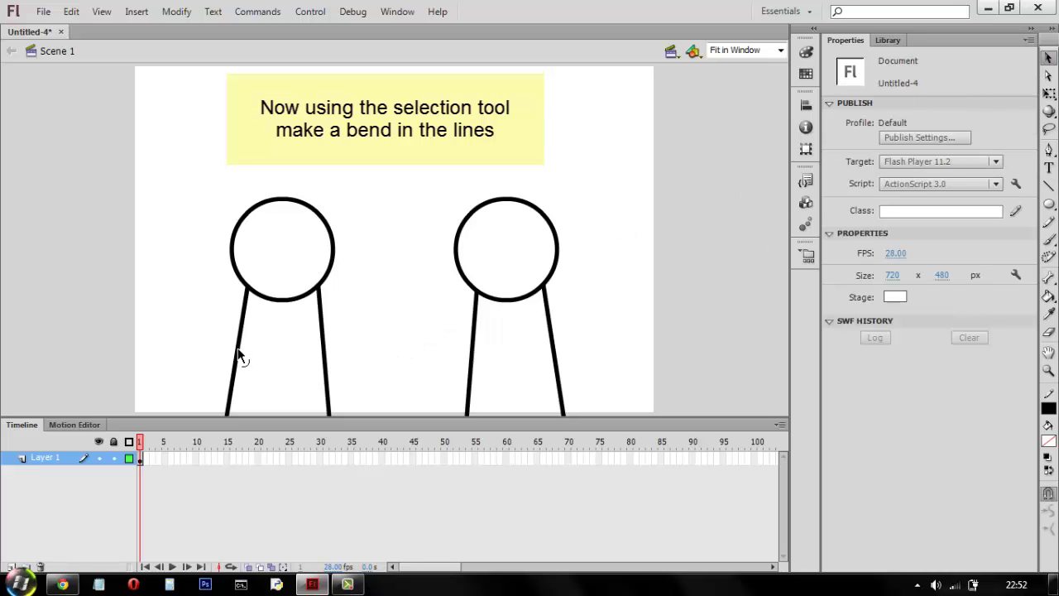
left_click_drag(237, 354, 231, 358)
left_click_drag(323, 358, 315, 354)
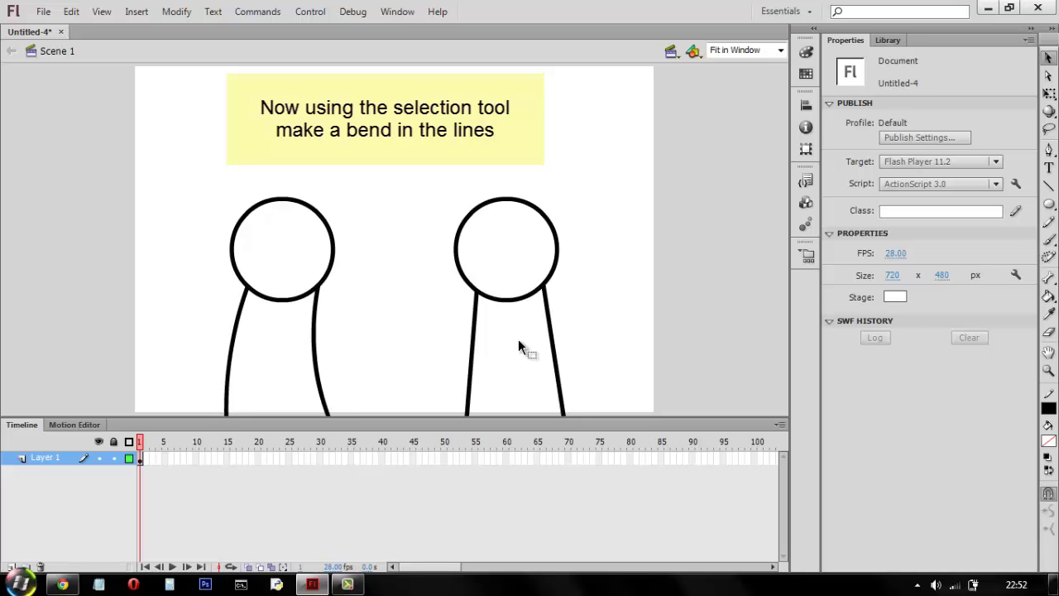
left_click_drag(476, 352, 482, 351)
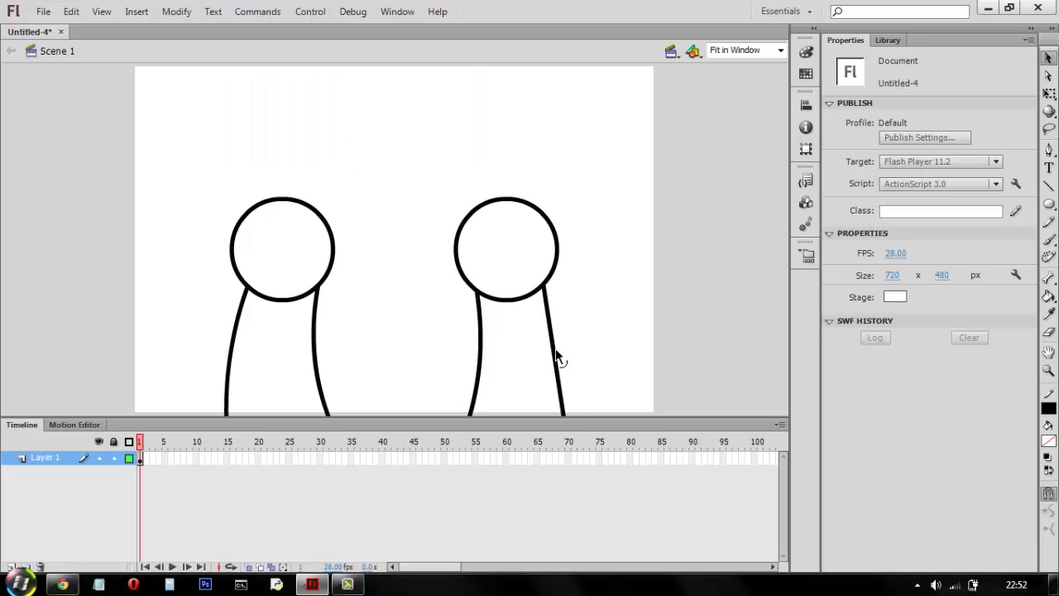
left_click_drag(559, 351, 564, 351)
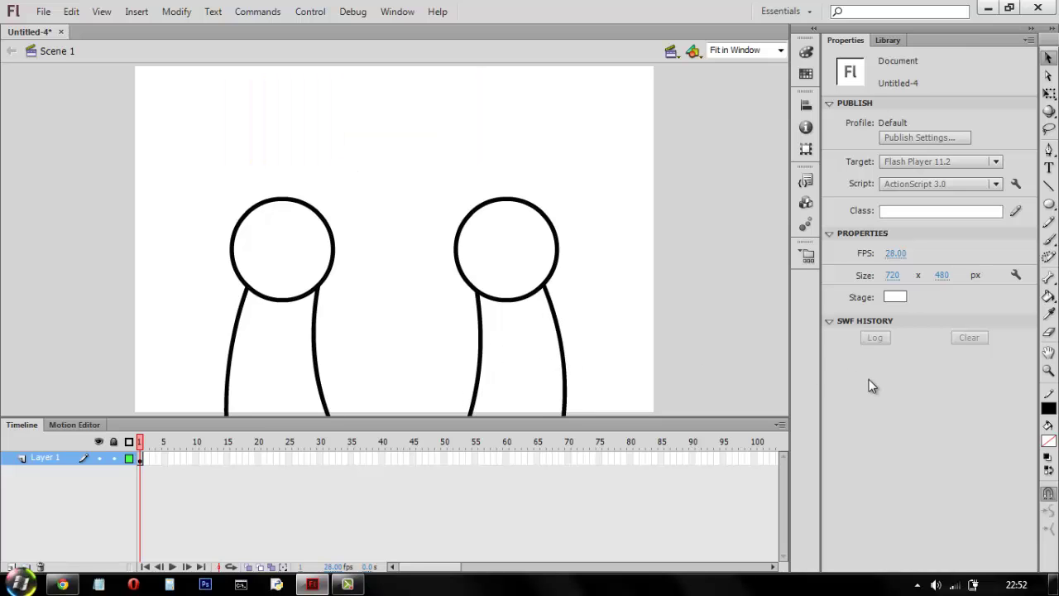
left_click(1049, 240)
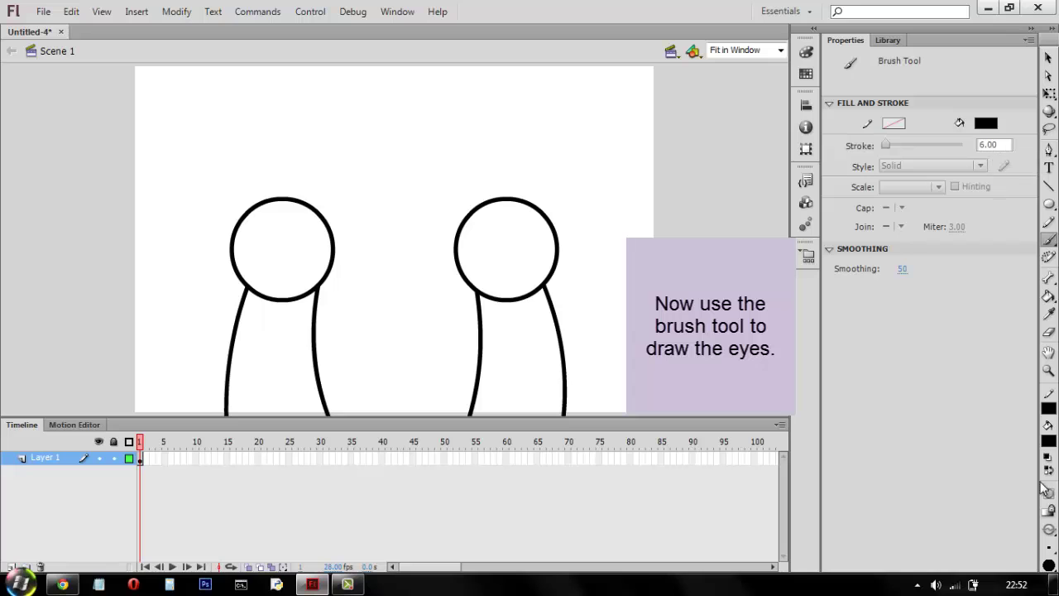
Step: Paint dot eyes on the heads with a small brush and add Layer 2
left_click(1047, 539)
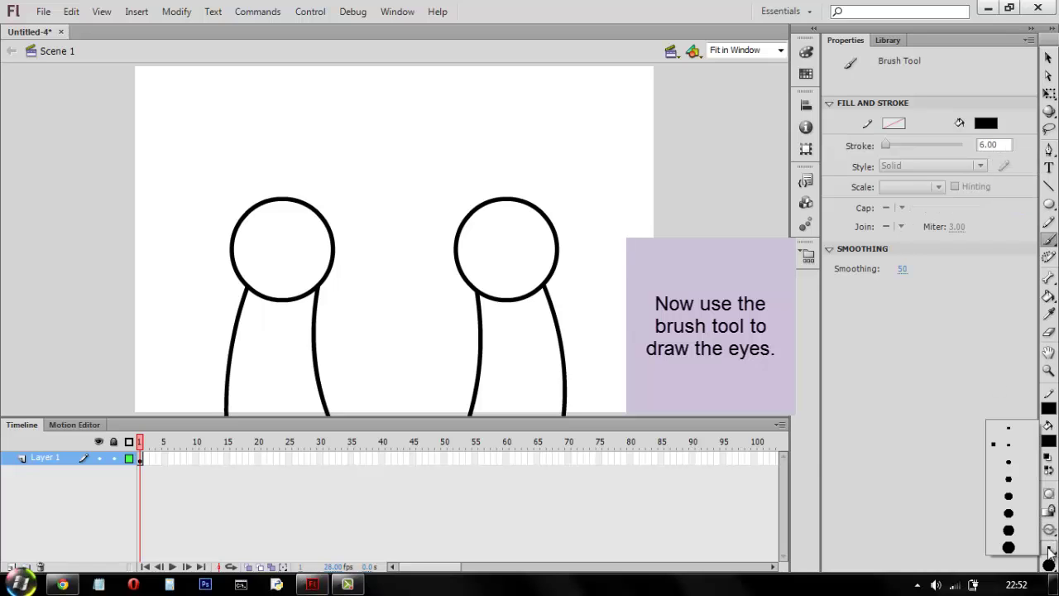
left_click(1007, 496)
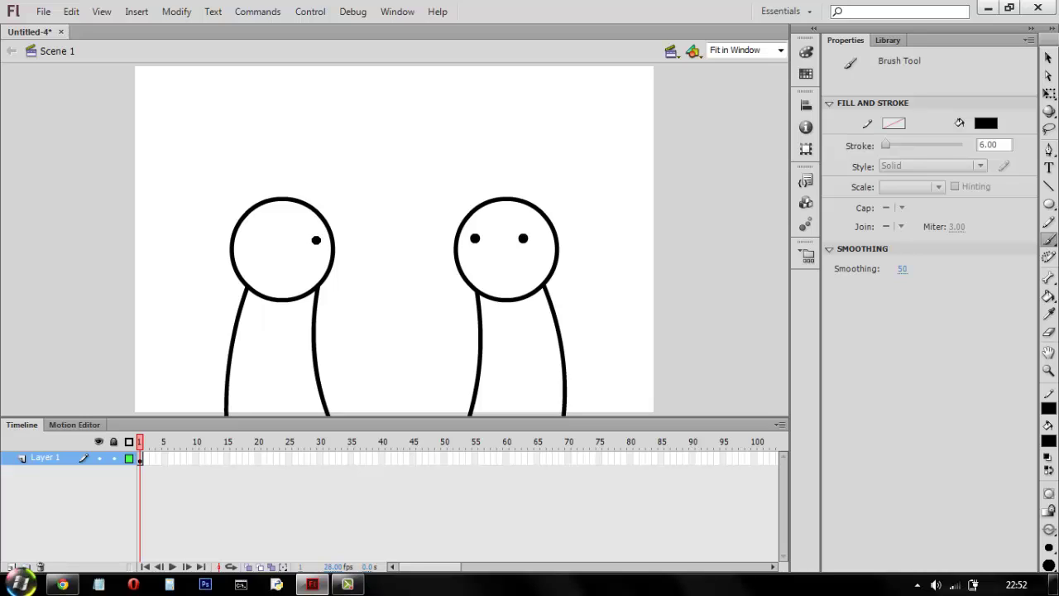
left_click(316, 240)
left_click(1049, 187)
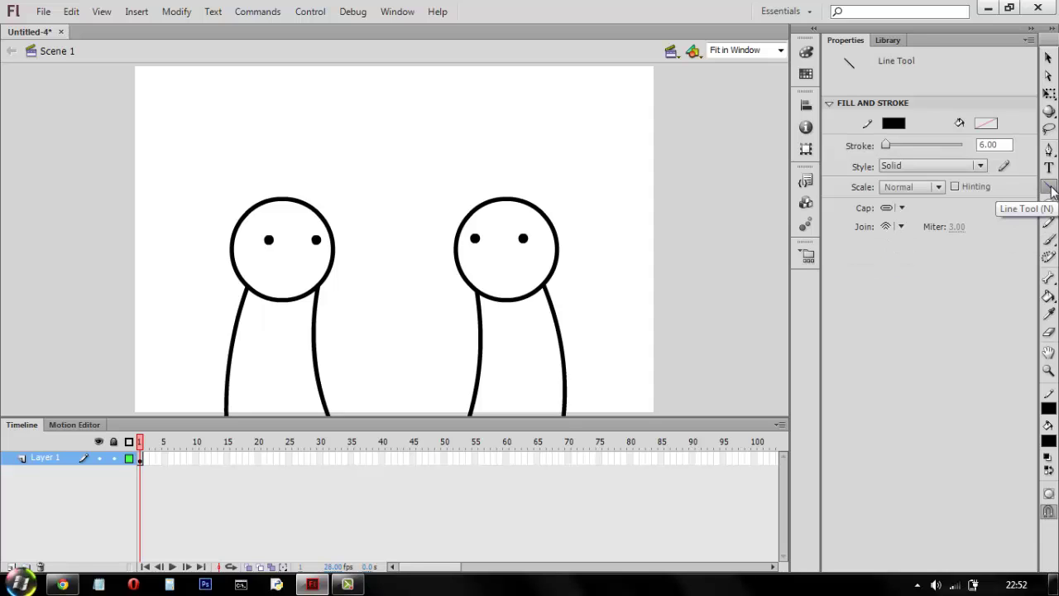
left_click(10, 567)
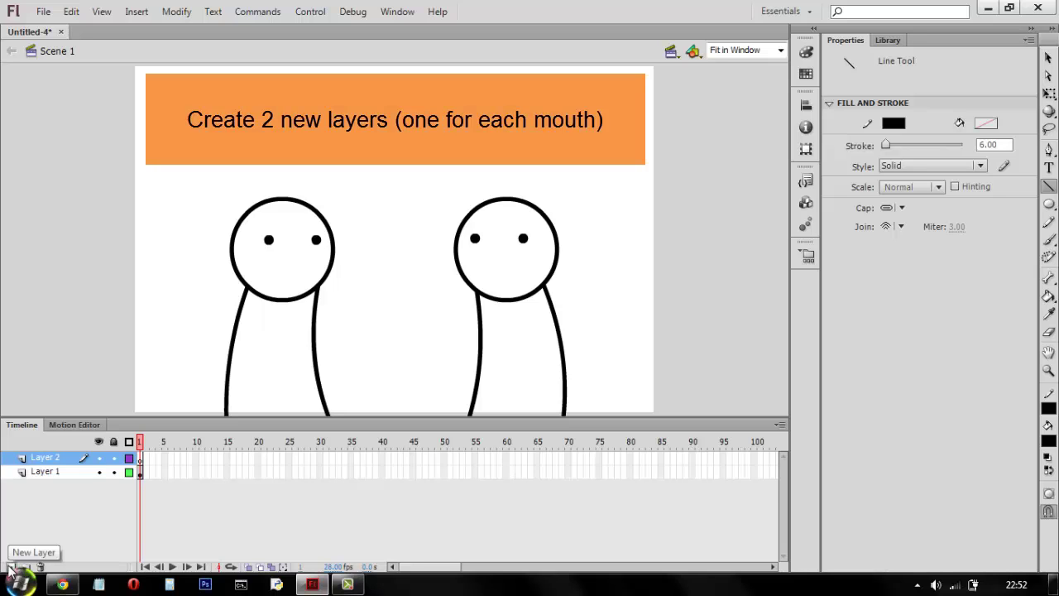
Step: Add Layer 3, then draw flat line mouths: left head on Layer 2, right head on Layer 3
left_click(11, 567)
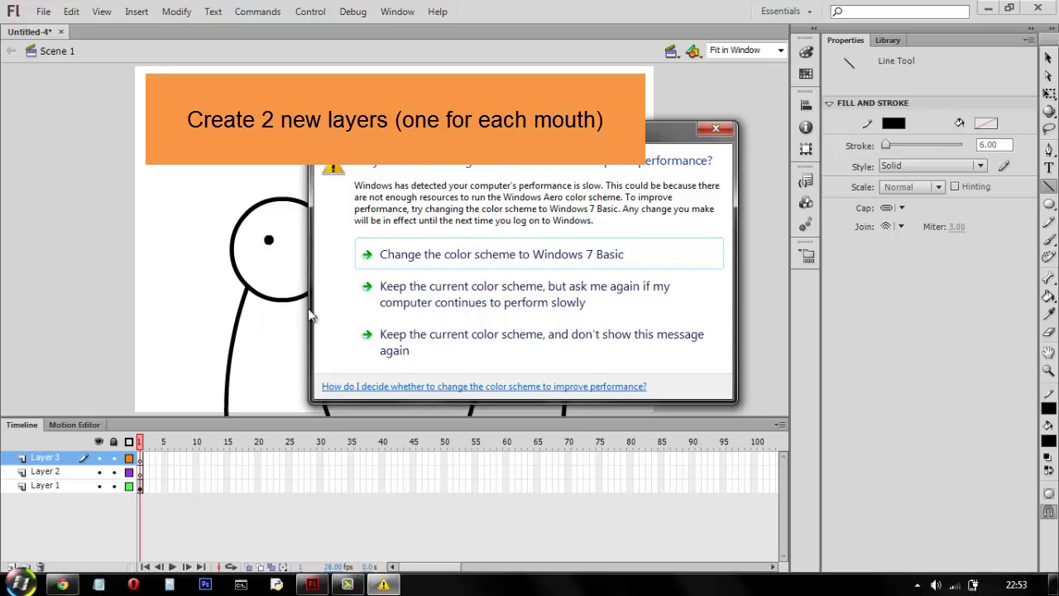
left_click(715, 129)
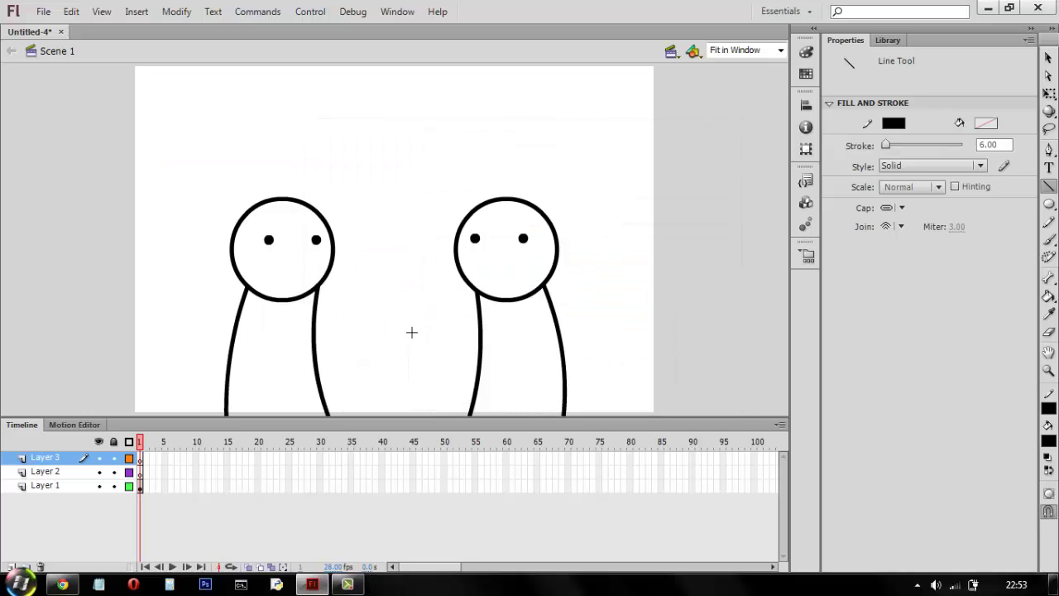
left_click(69, 473)
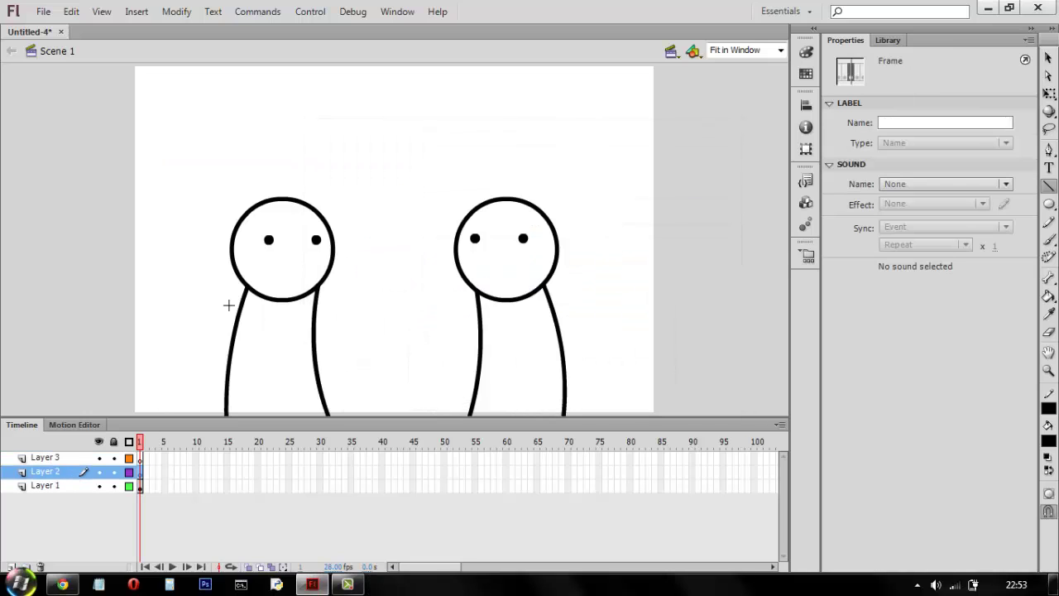
left_click_drag(257, 259, 320, 258)
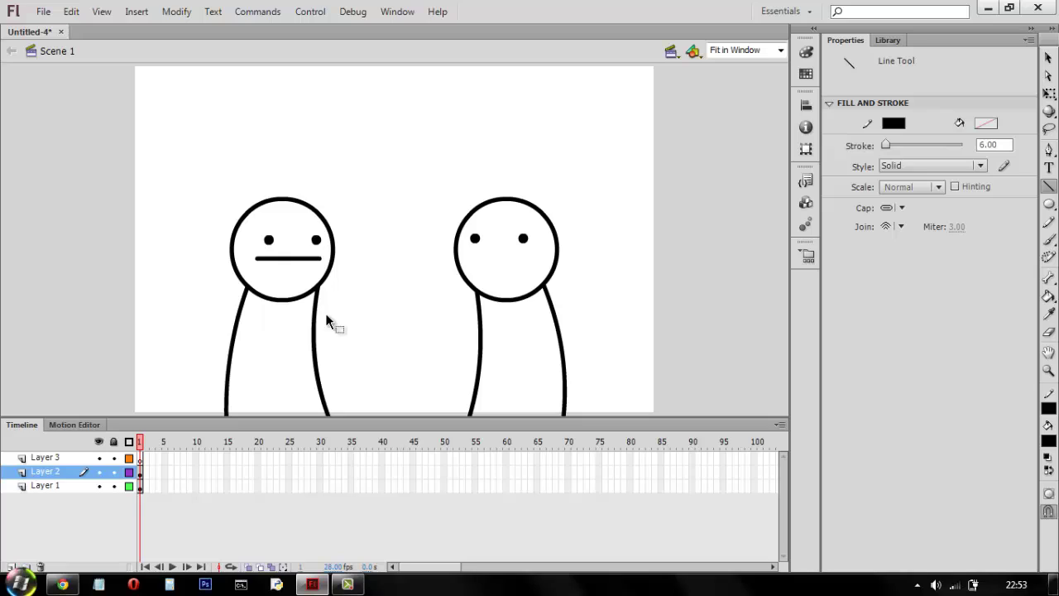
key("ctrl+z")
left_click_drag(263, 258, 321, 258)
left_click(67, 457)
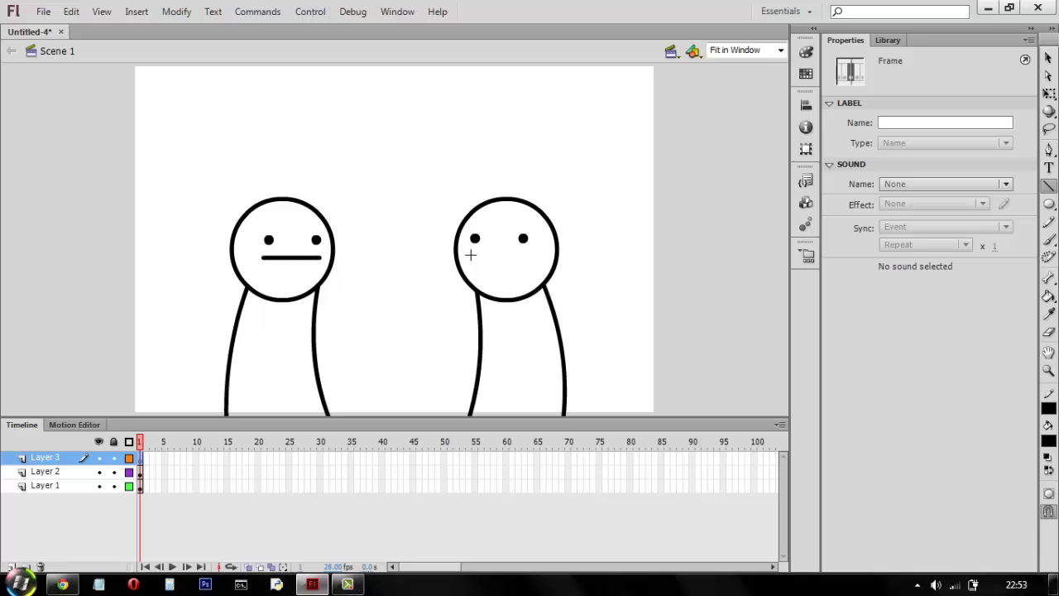
left_click_drag(469, 255, 528, 254)
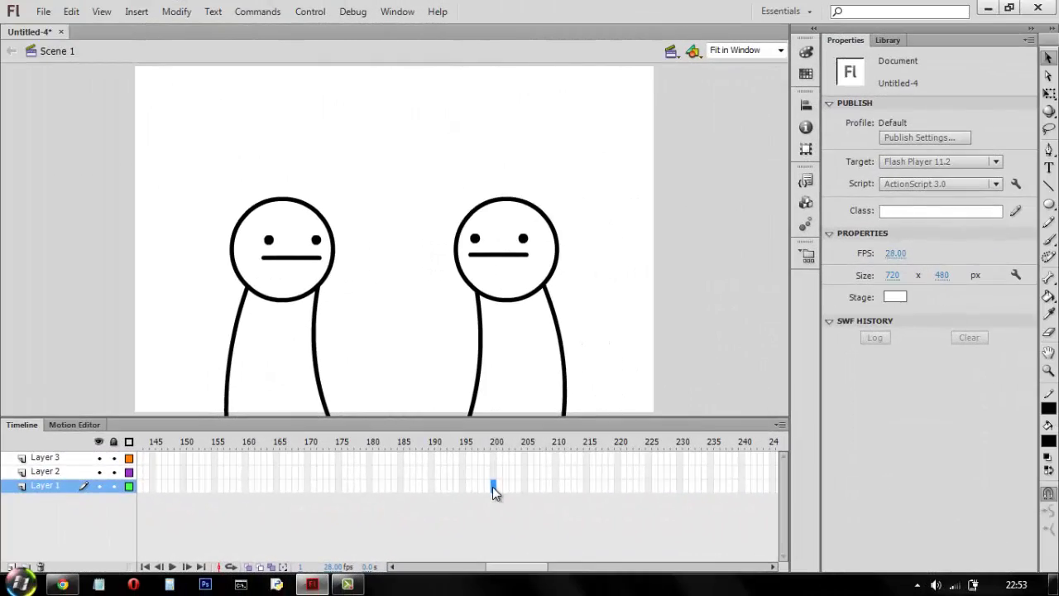
Step: Insert keyframes at frame 200 on Layers 1, 3 and 2, then scroll back to frame 1
right_click(492, 487)
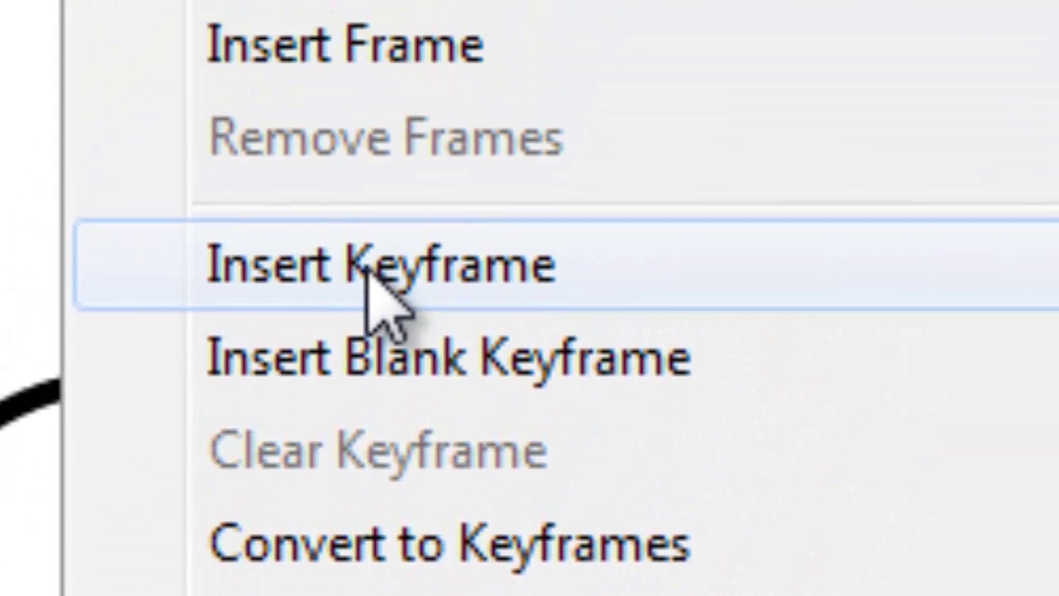
left_click(372, 272)
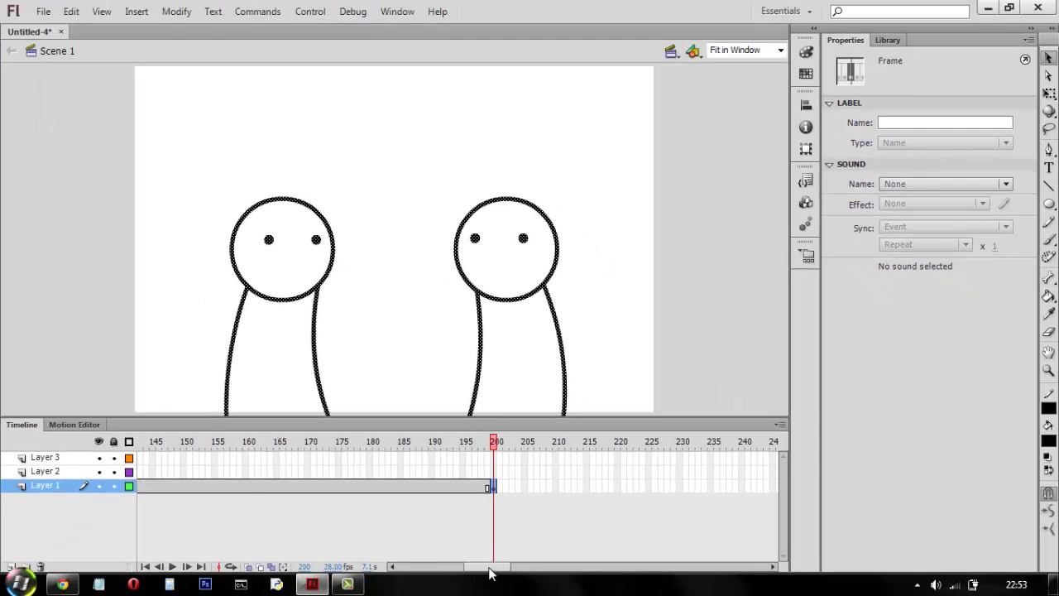
left_click_drag(489, 573, 502, 573)
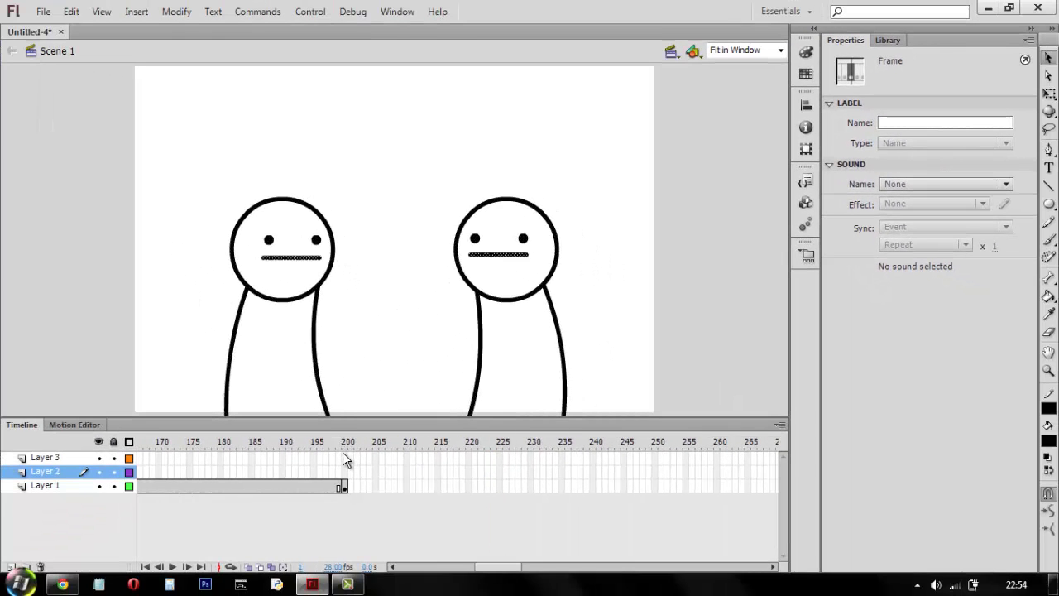
left_click(343, 455)
right_click(344, 455)
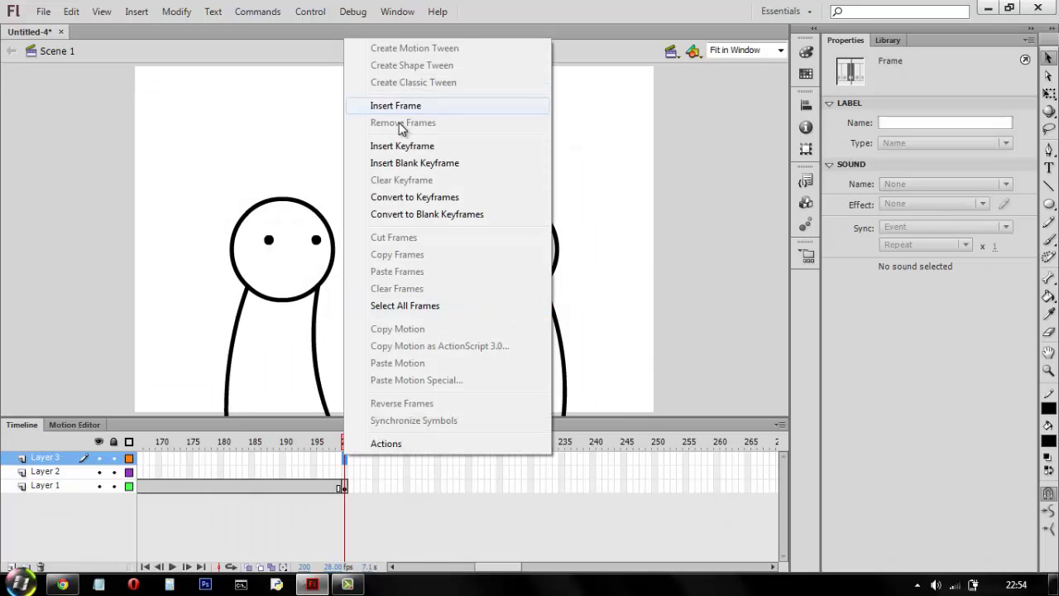
left_click(391, 146)
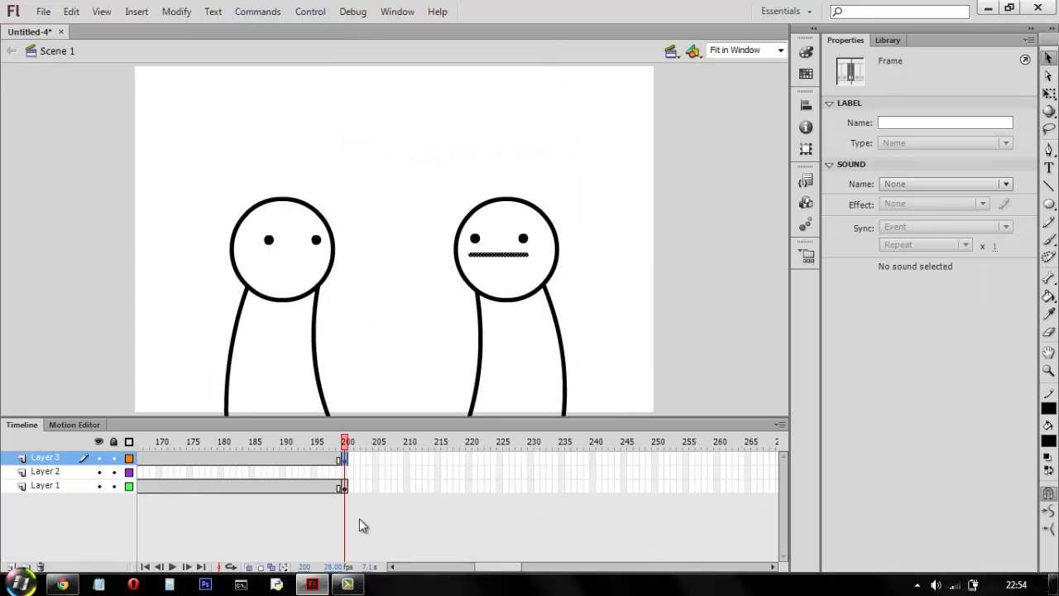
left_click(346, 469)
right_click(345, 469)
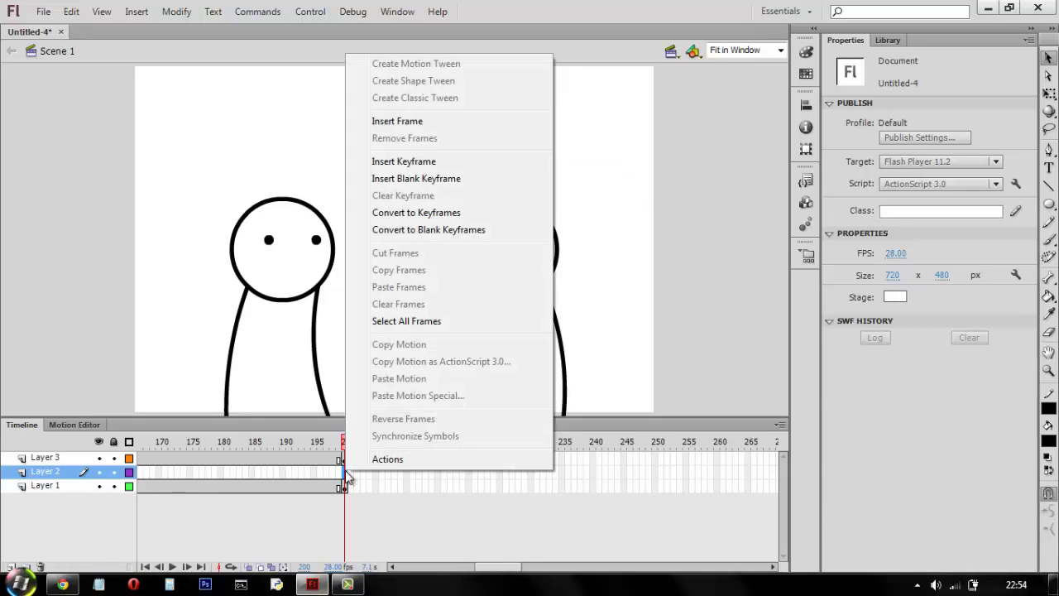
left_click(441, 164)
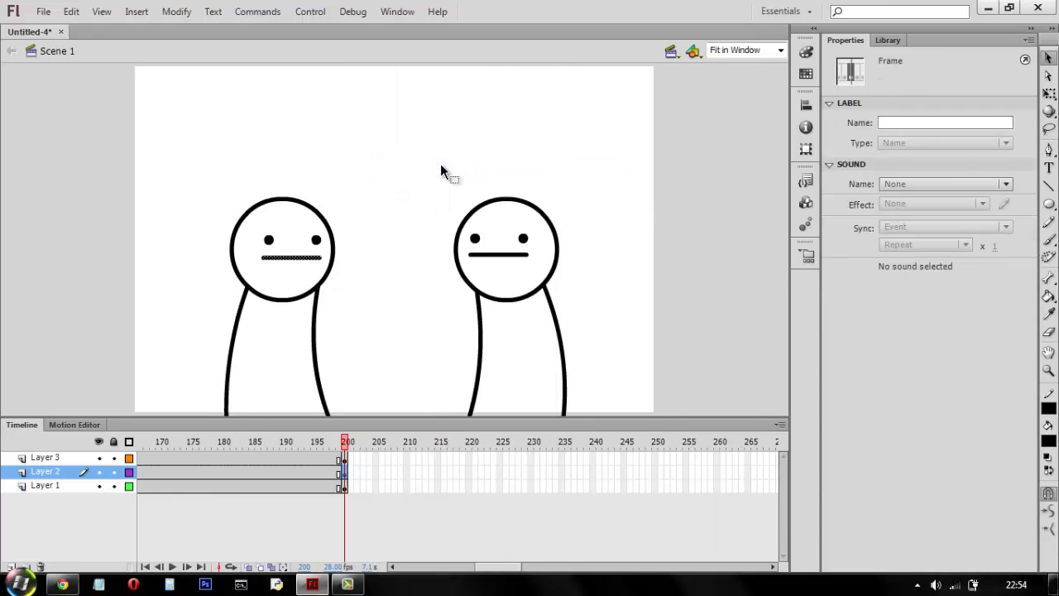
left_click_drag(489, 567, 413, 579)
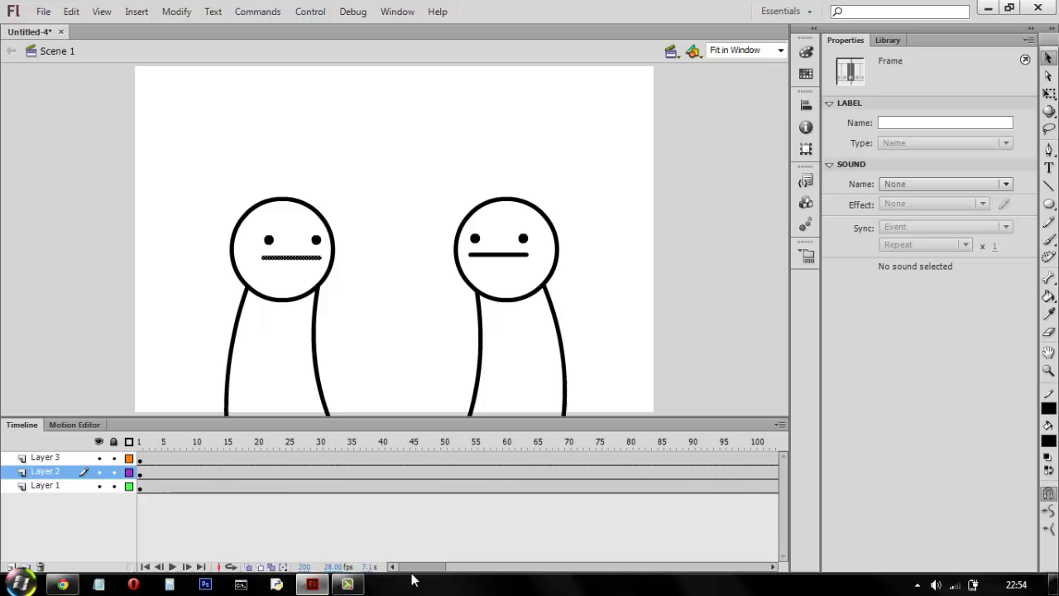
Step: Name the top layer (Layer 3) 'Right Char' and Layer 2 'Left Char'
left_click(140, 457)
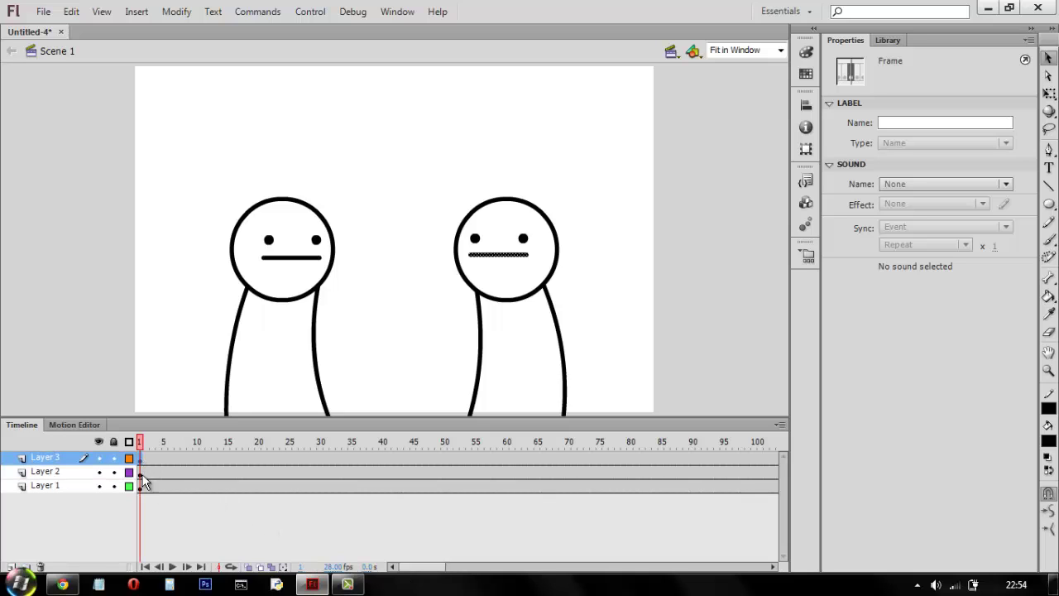
double_click(55, 460)
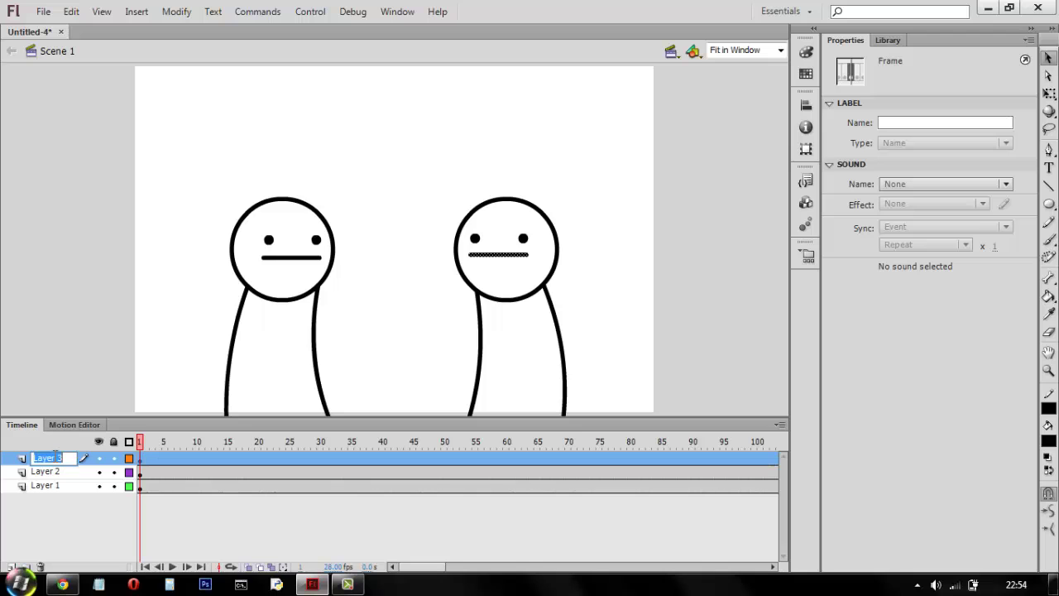
type("Righ")
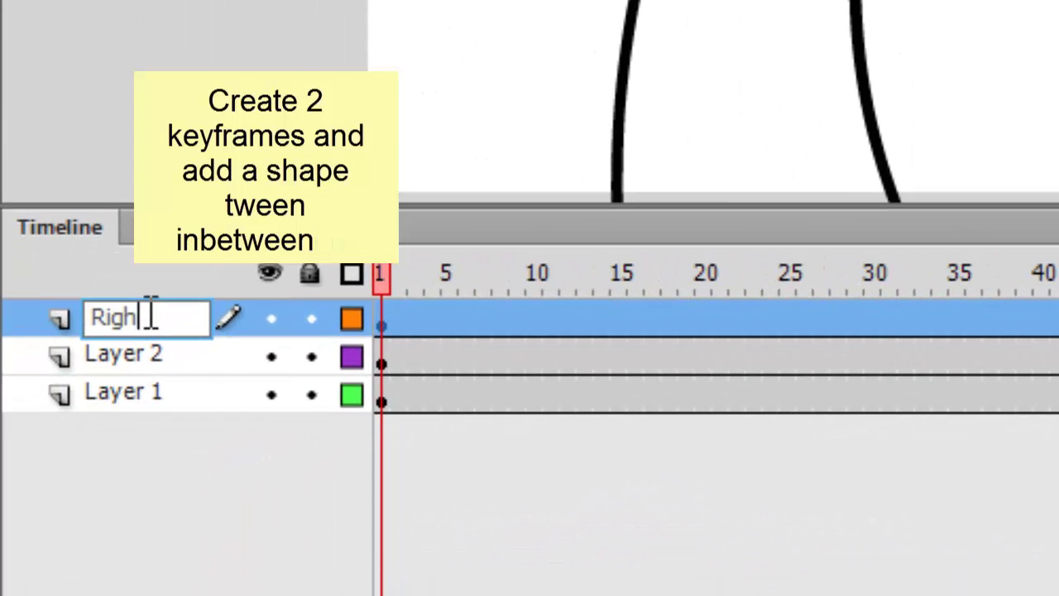
type("t Char")
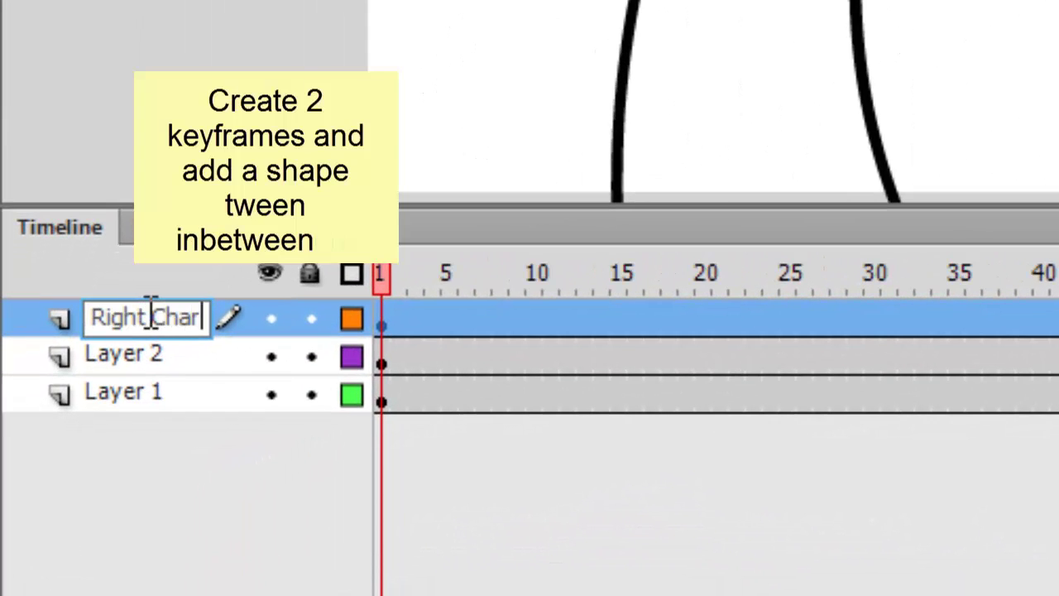
double_click(132, 356)
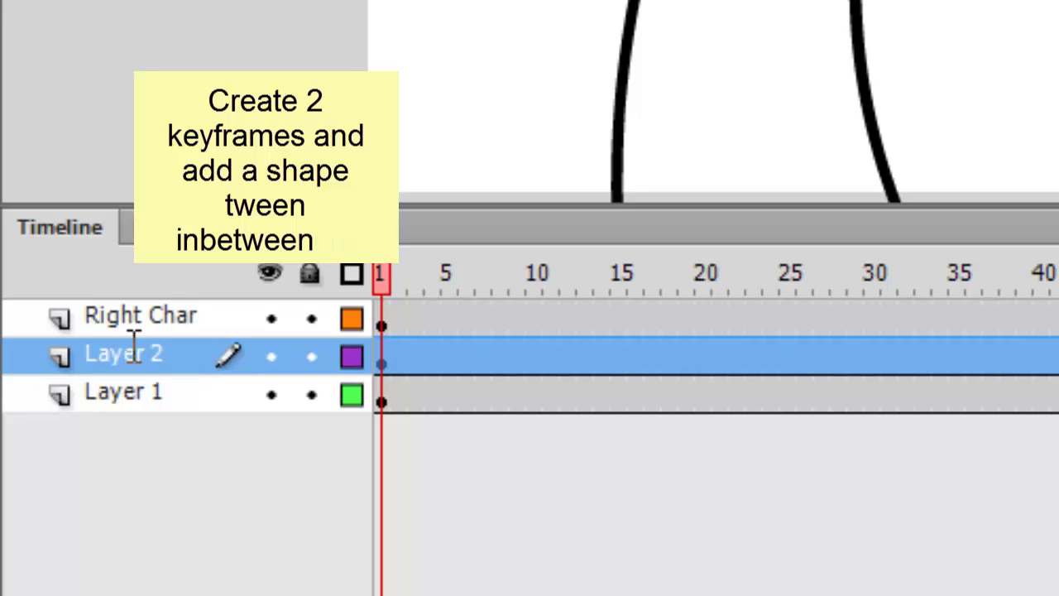
type("Left")
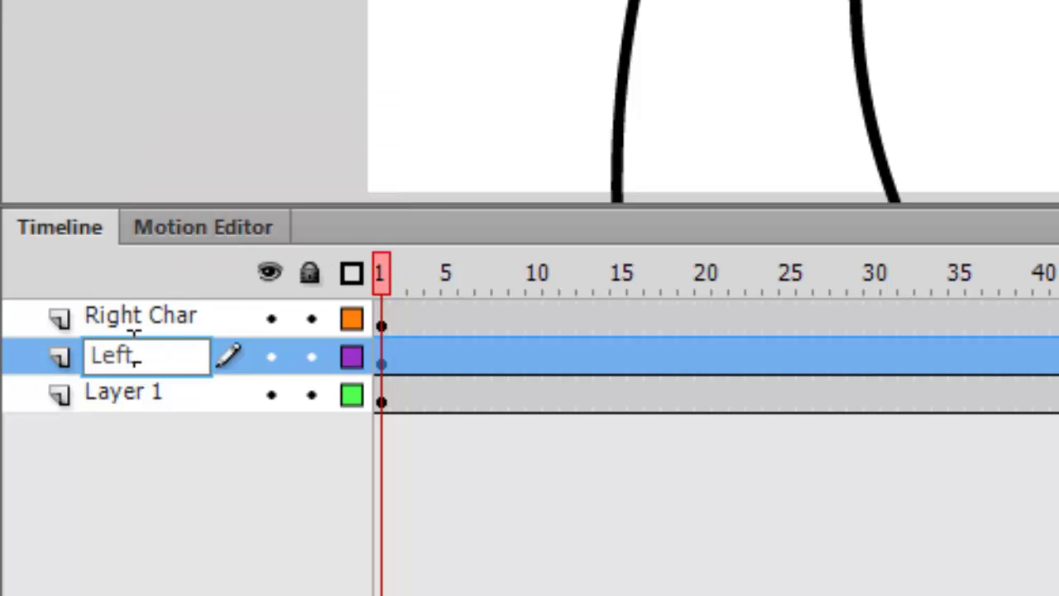
type(" Char")
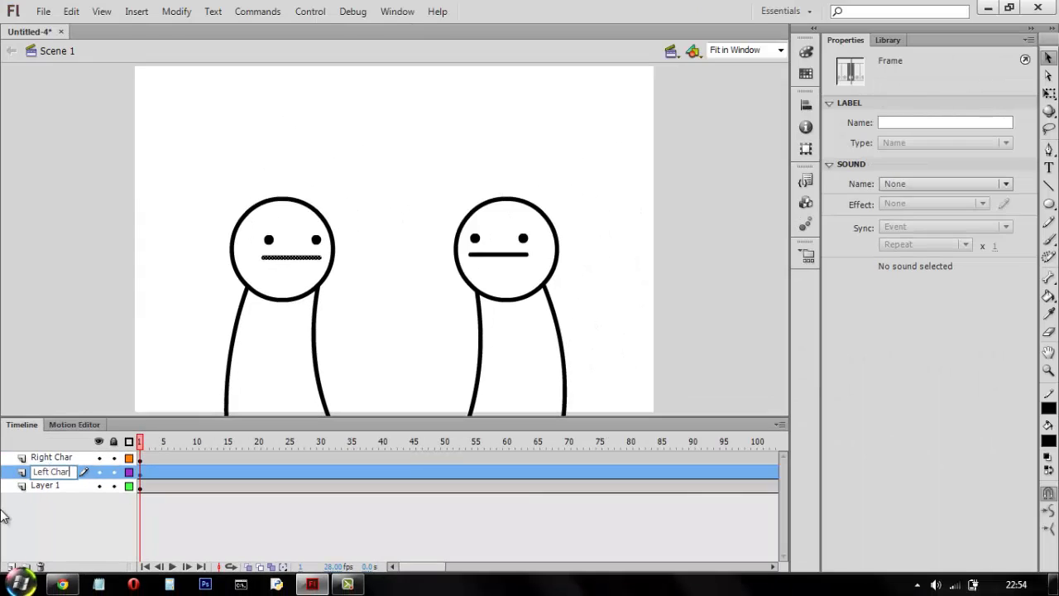
Step: Confirm the Left Char name and insert keyframes at frames 20 and 25 on that layer
left_click(44, 511)
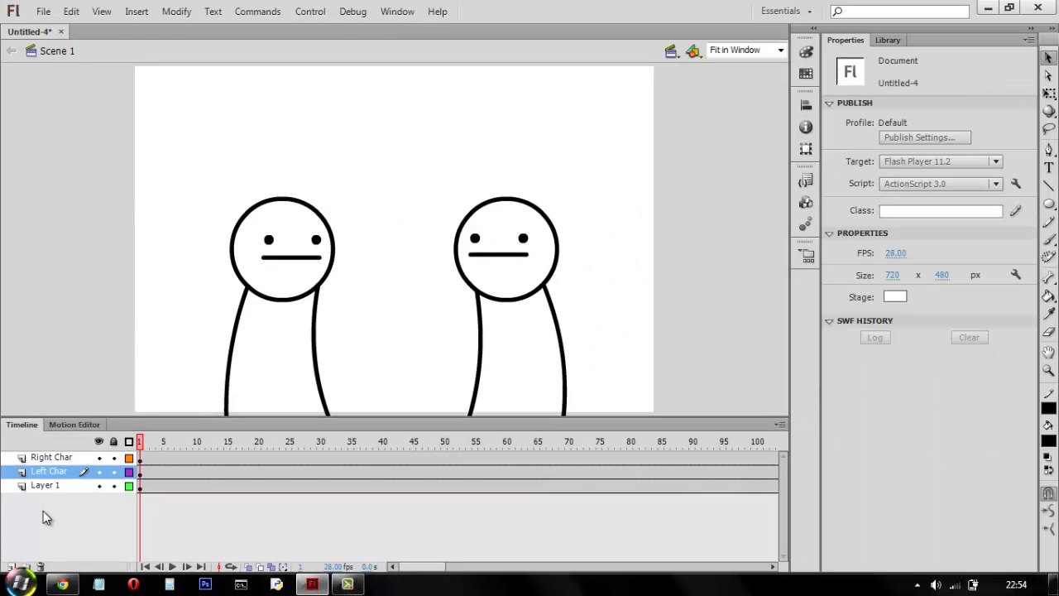
left_click(258, 470)
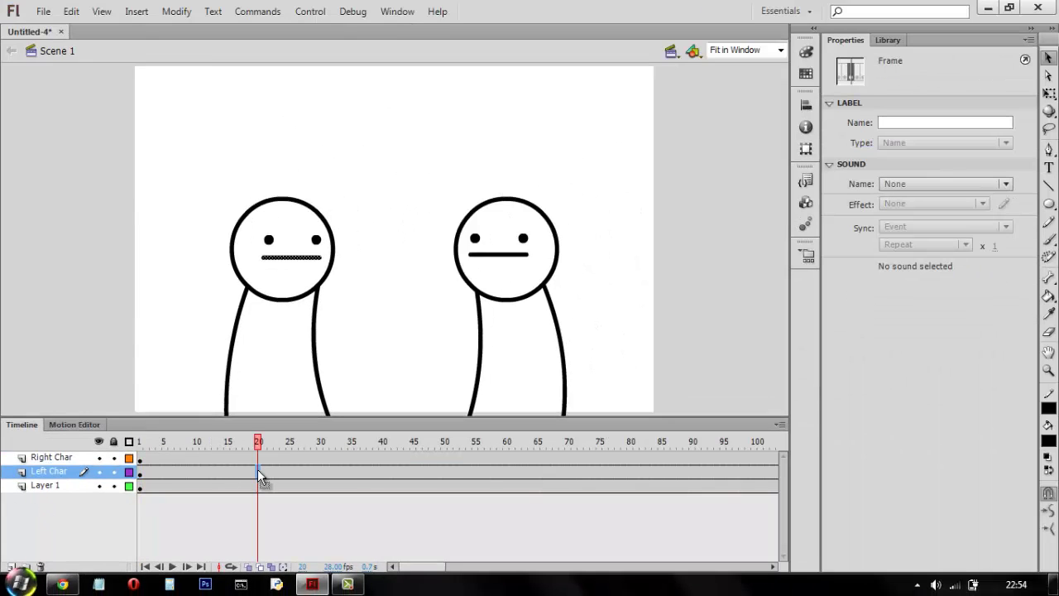
right_click(257, 470)
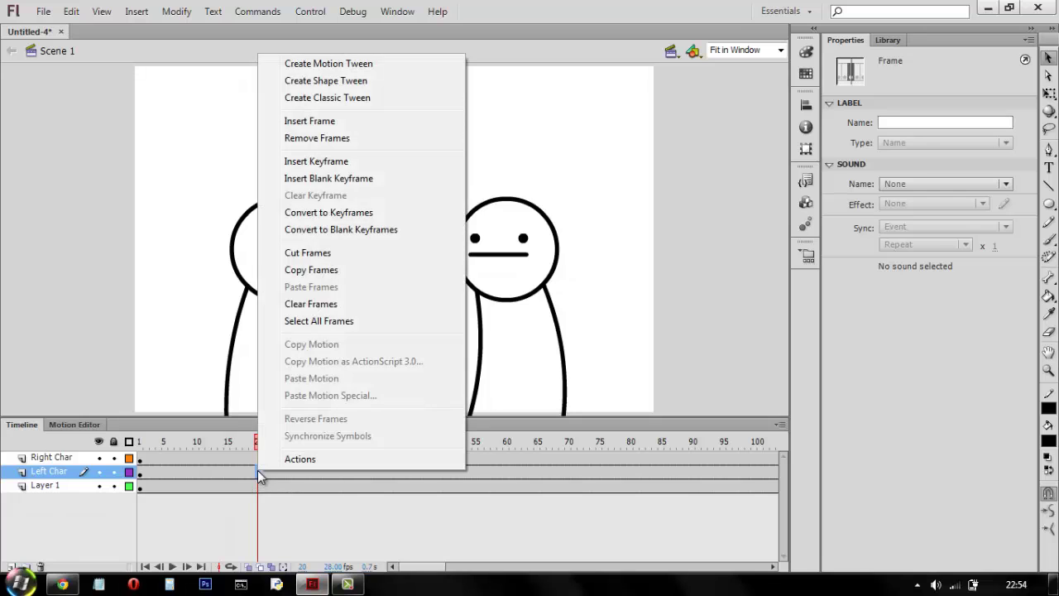
left_click(329, 164)
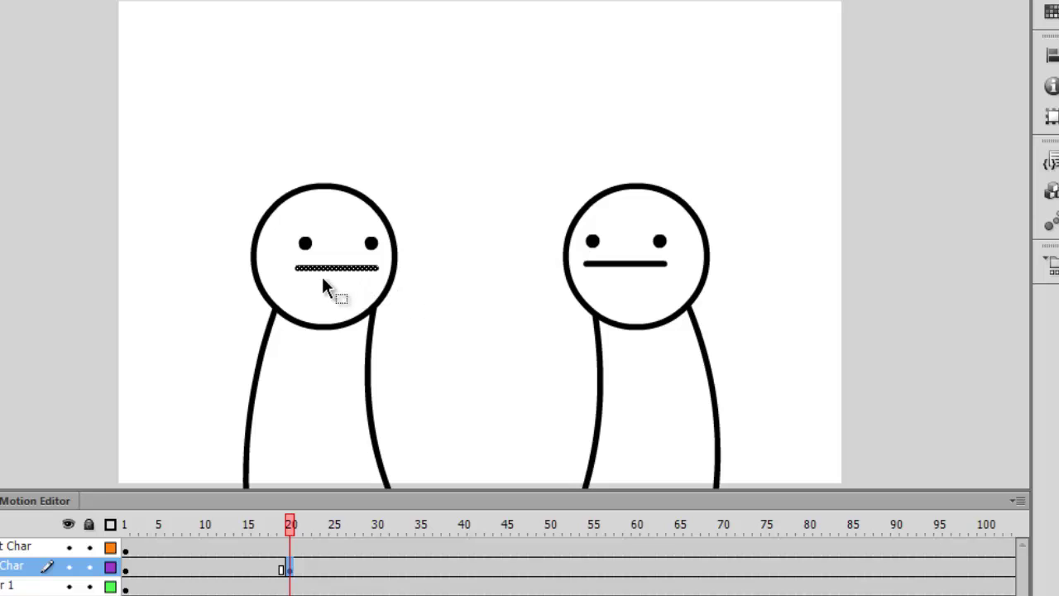
left_click(335, 571)
right_click(334, 571)
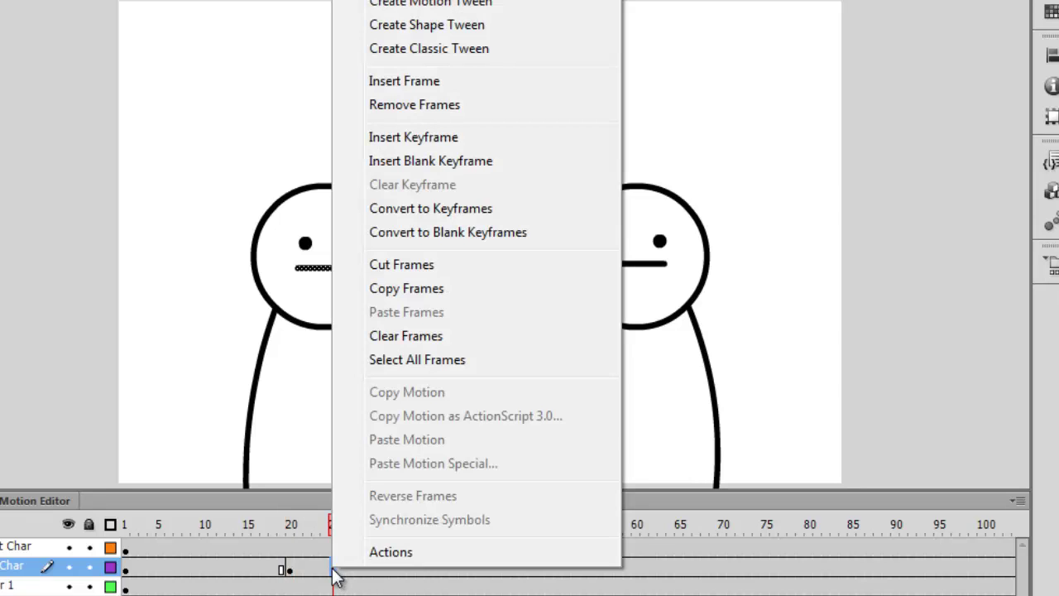
left_click(447, 139)
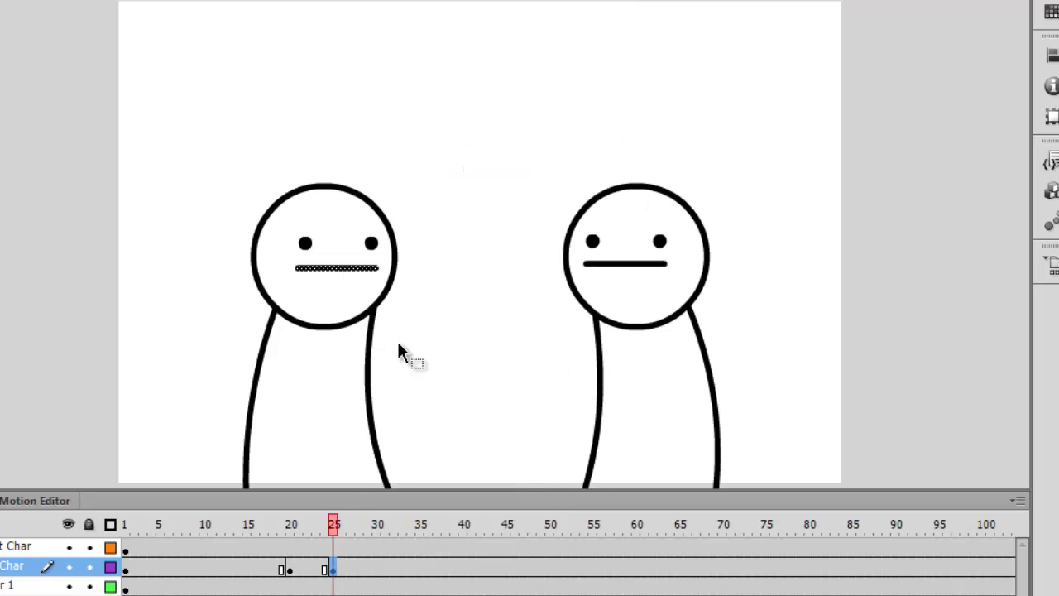
Step: Create a shape tween between the frame 20 and 25 keyframes on Left Char
left_click(350, 290)
left_click(307, 569)
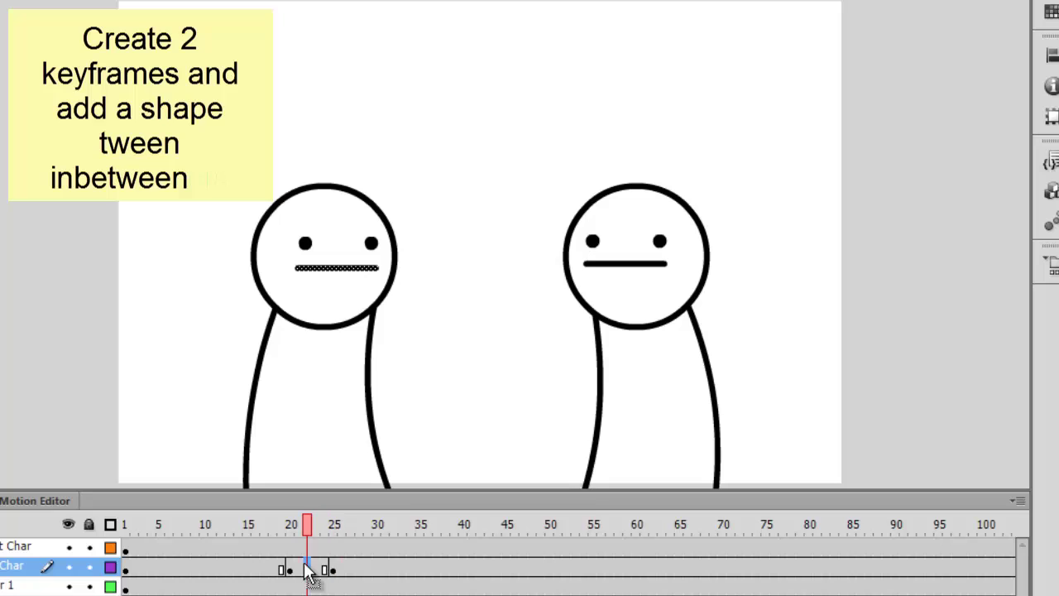
right_click(307, 569)
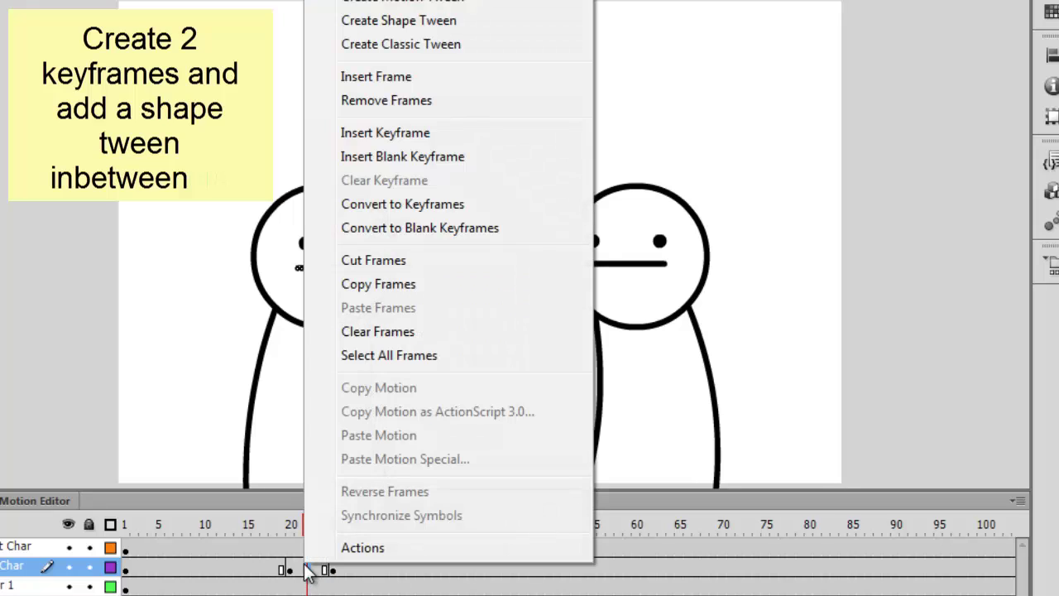
left_click(411, 25)
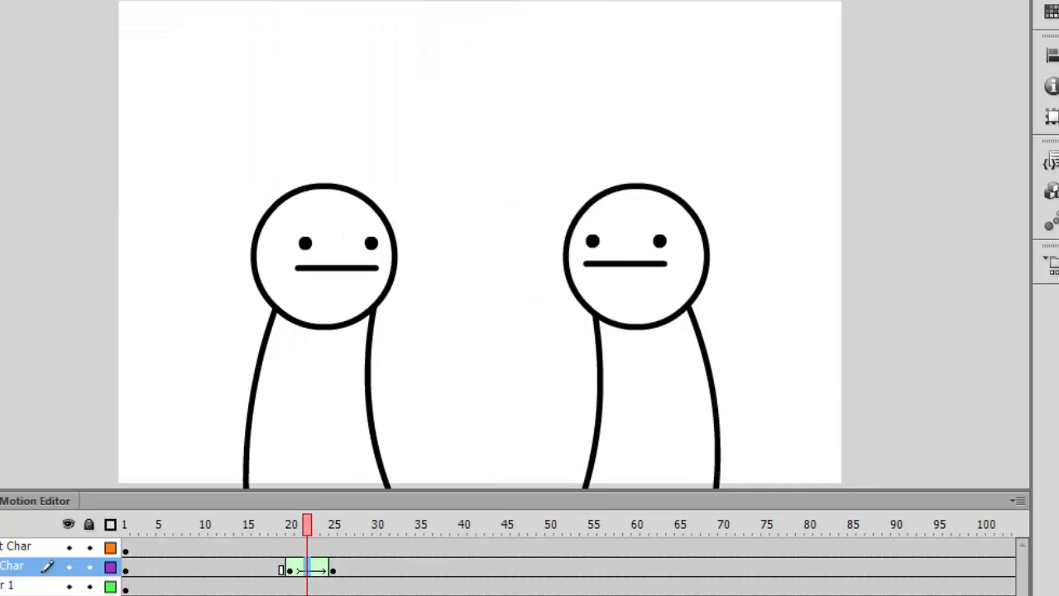
Step: Curve the left figure's mouth into a smile at frame 25, then preview it mid-tween
left_click(334, 569)
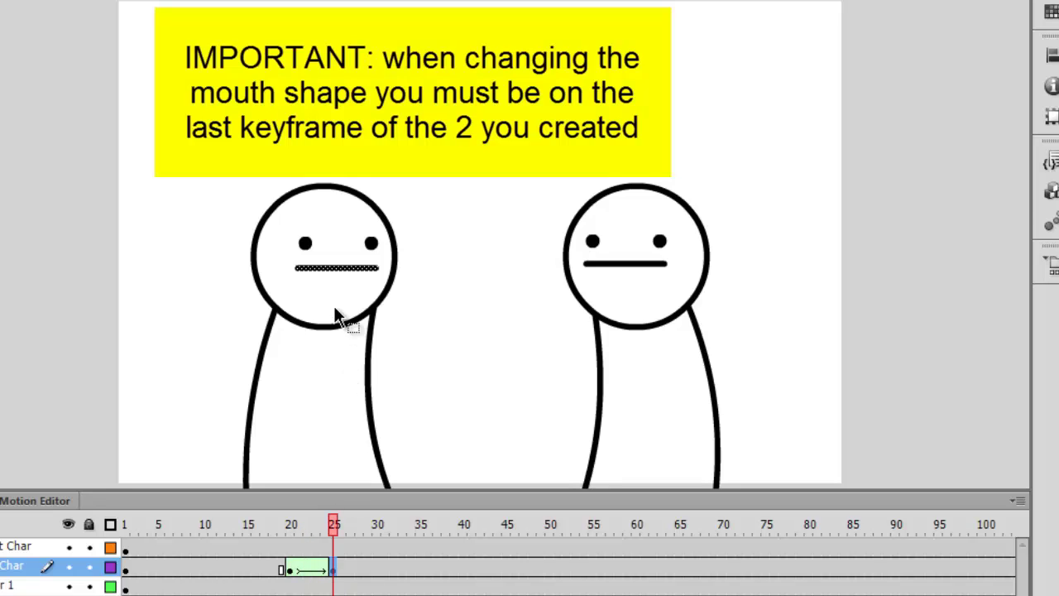
left_click(333, 286)
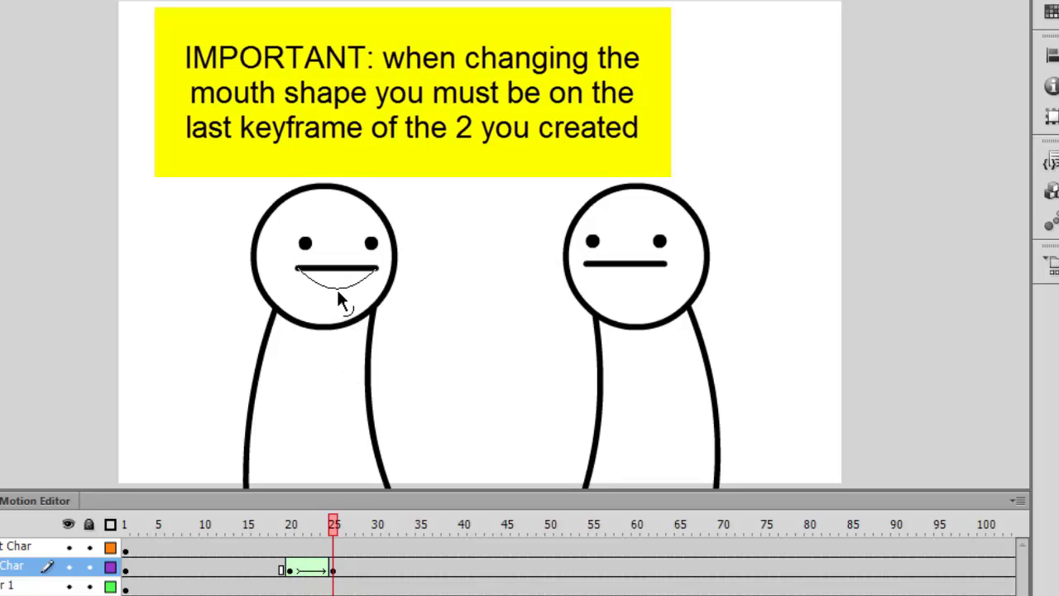
left_click_drag(338, 298, 338, 291)
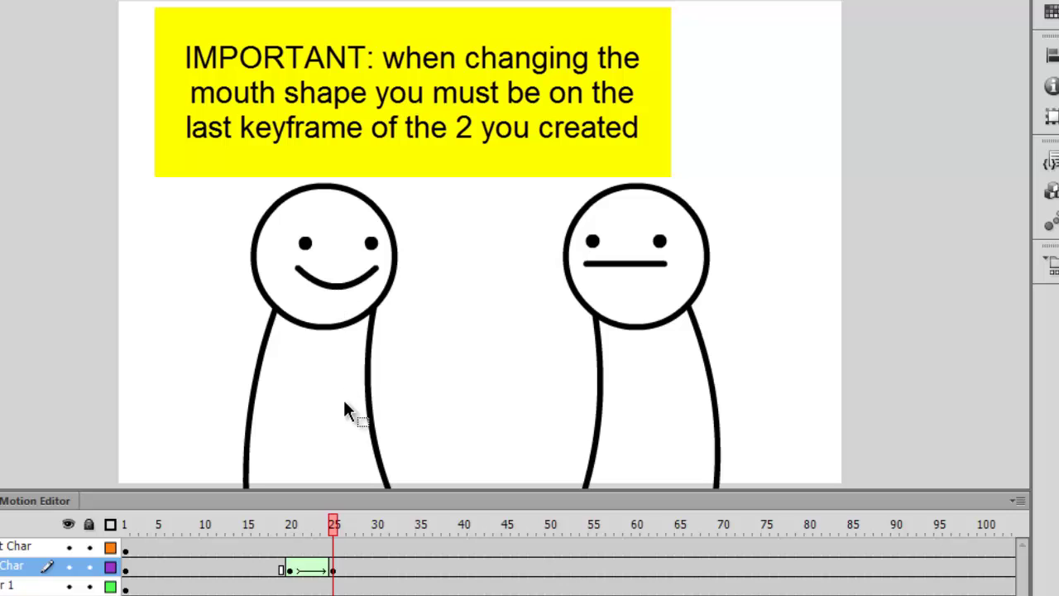
left_click(314, 569)
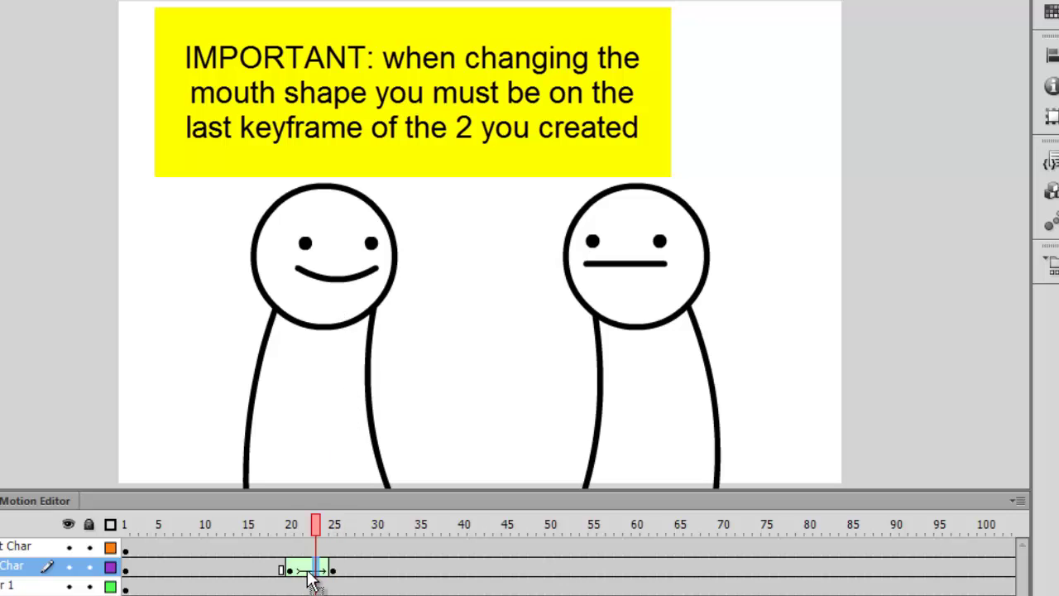
left_click_drag(312, 579, 326, 570)
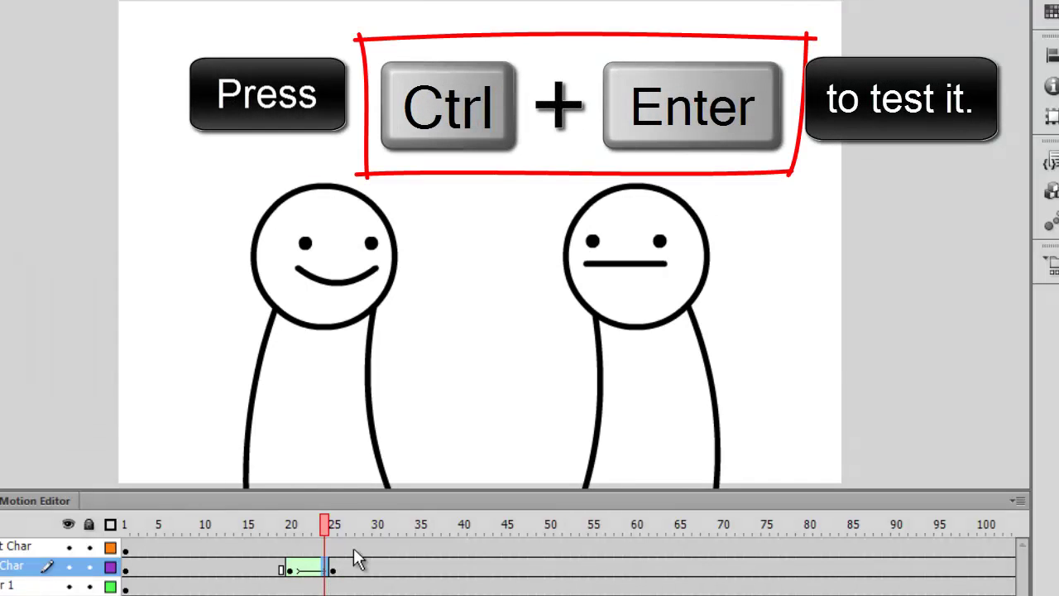
key("ctrl+Return")
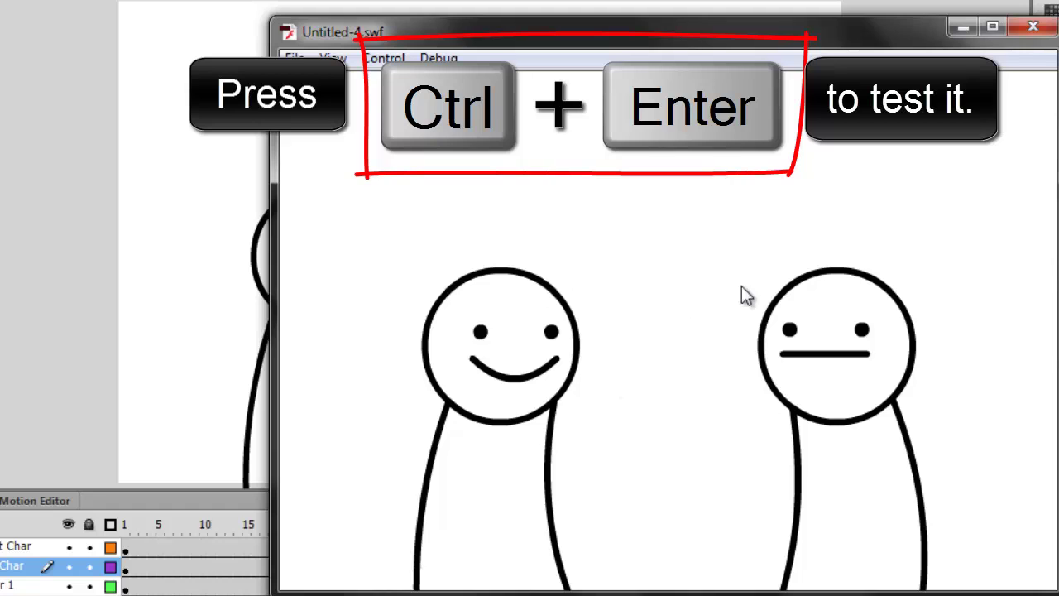
left_click(1031, 27)
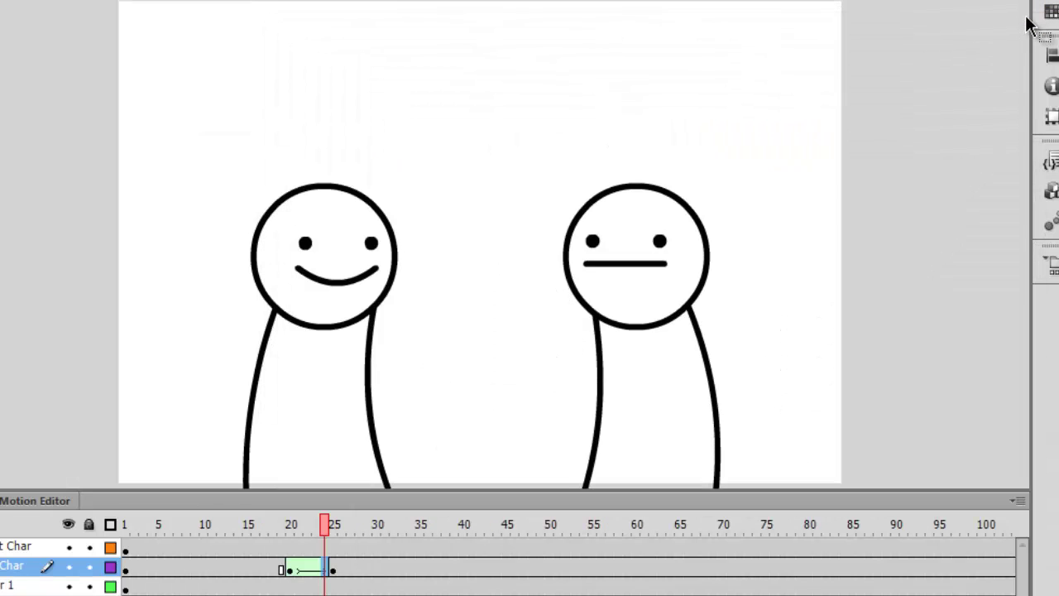
Step: Insert keyframes at frames 28, 32 and 35 on the Left Char layer
left_click(358, 569)
right_click(361, 570)
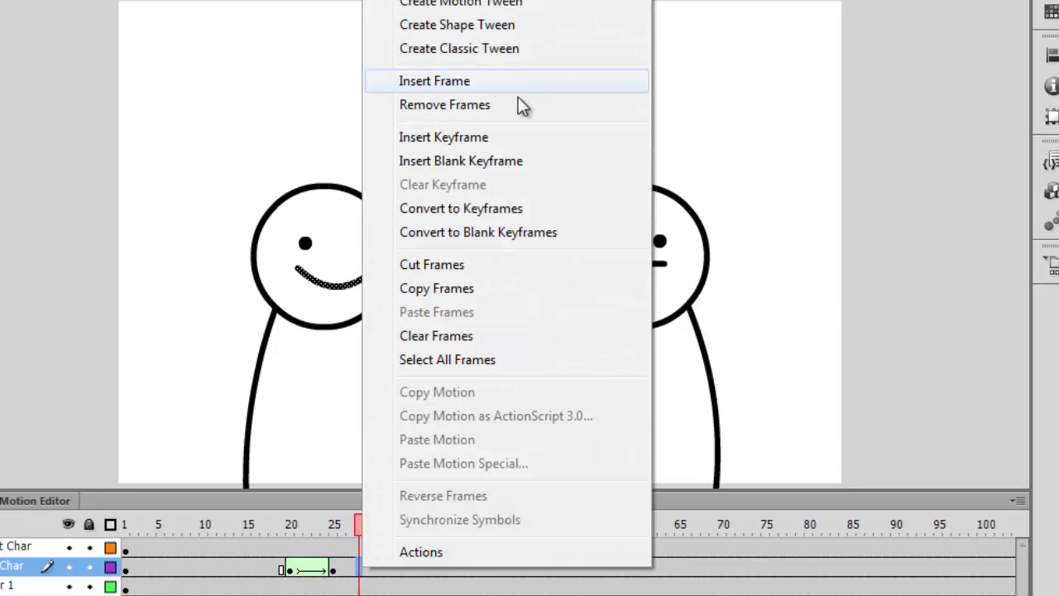
left_click(473, 137)
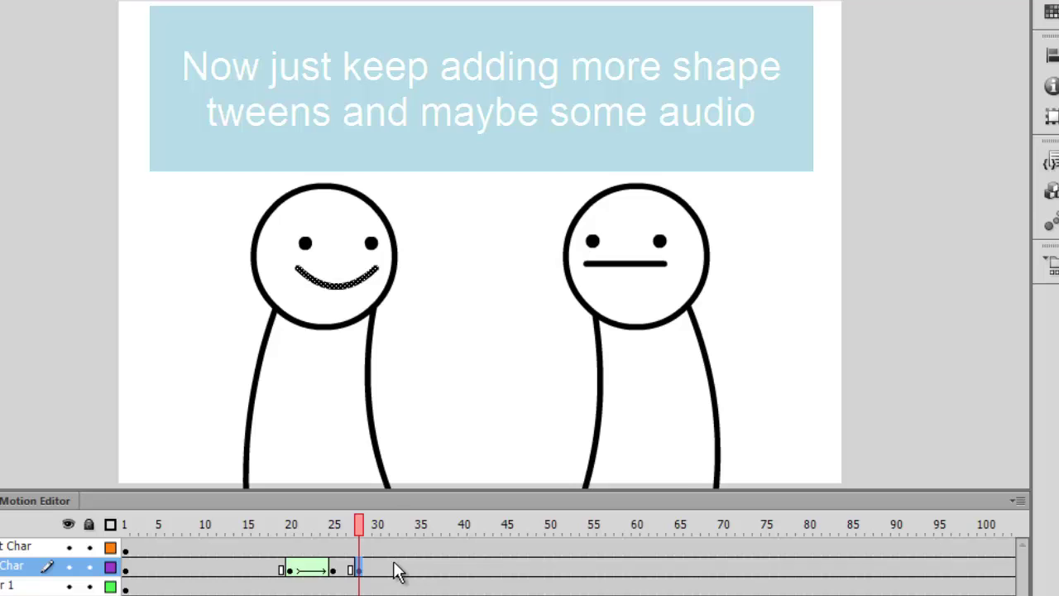
left_click(394, 569)
right_click(394, 569)
left_click(474, 136)
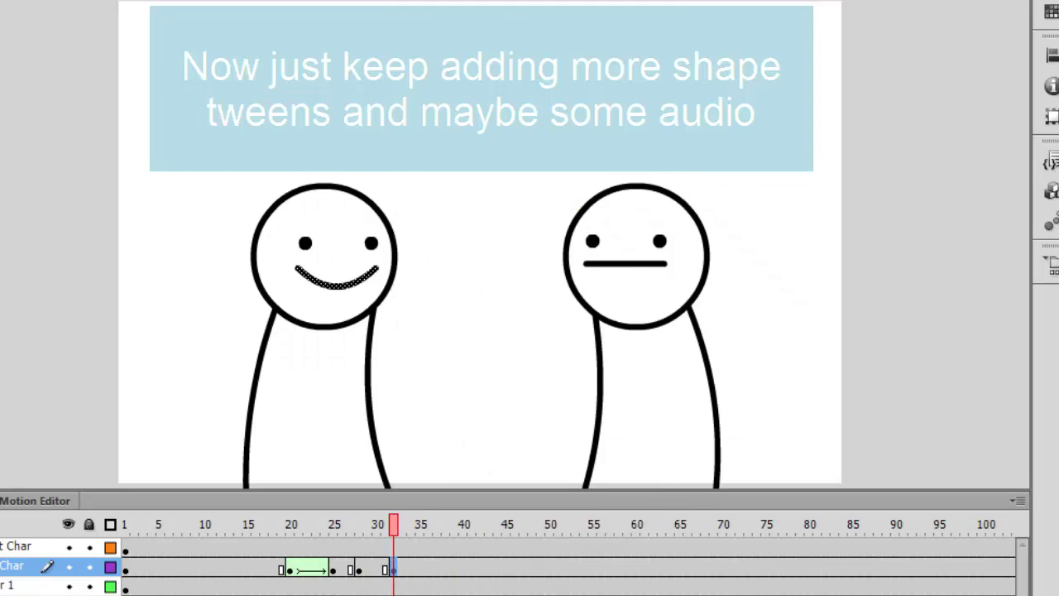
left_click(421, 569)
right_click(420, 569)
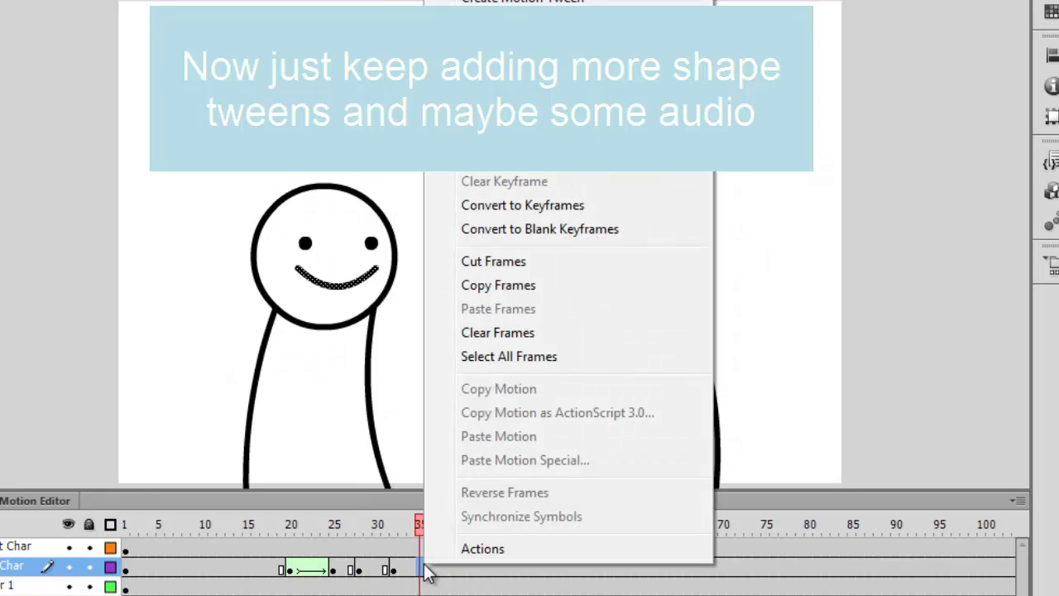
left_click(487, 135)
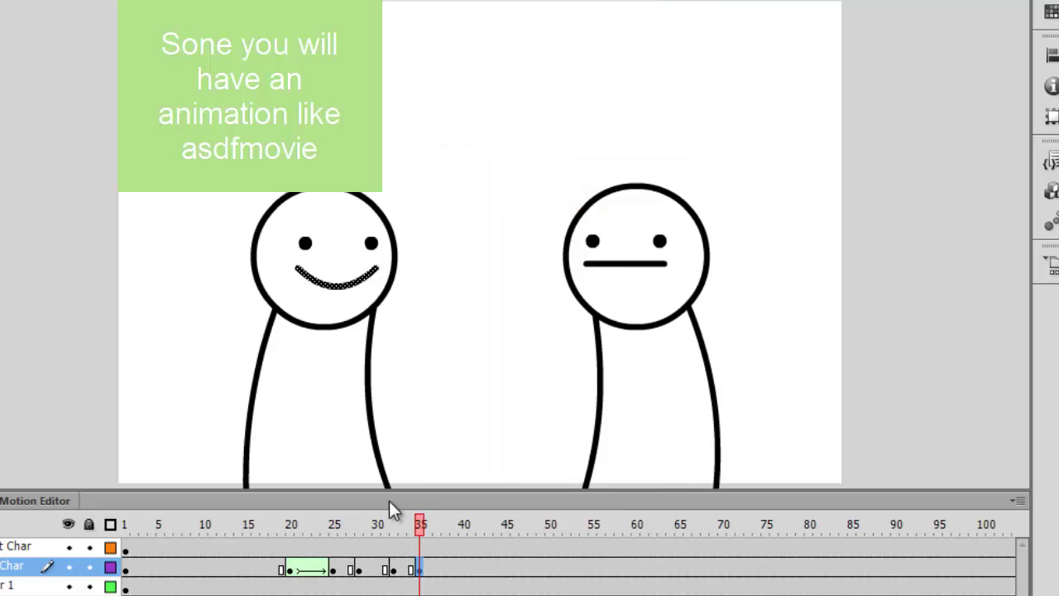
Step: Reshape the smile at frame 28 into a smaller mouth
left_click(358, 569)
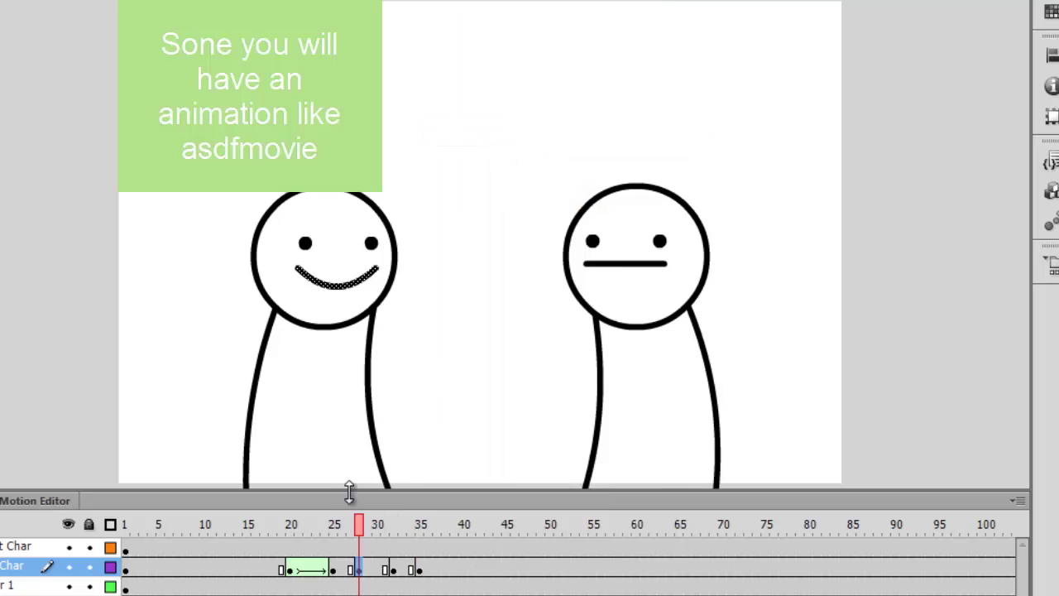
left_click(336, 309)
mouse_move(324, 268)
left_mouse_down()
mouse_move(335, 278)
mouse_move(356, 268)
mouse_move(340, 275)
left_mouse_up()
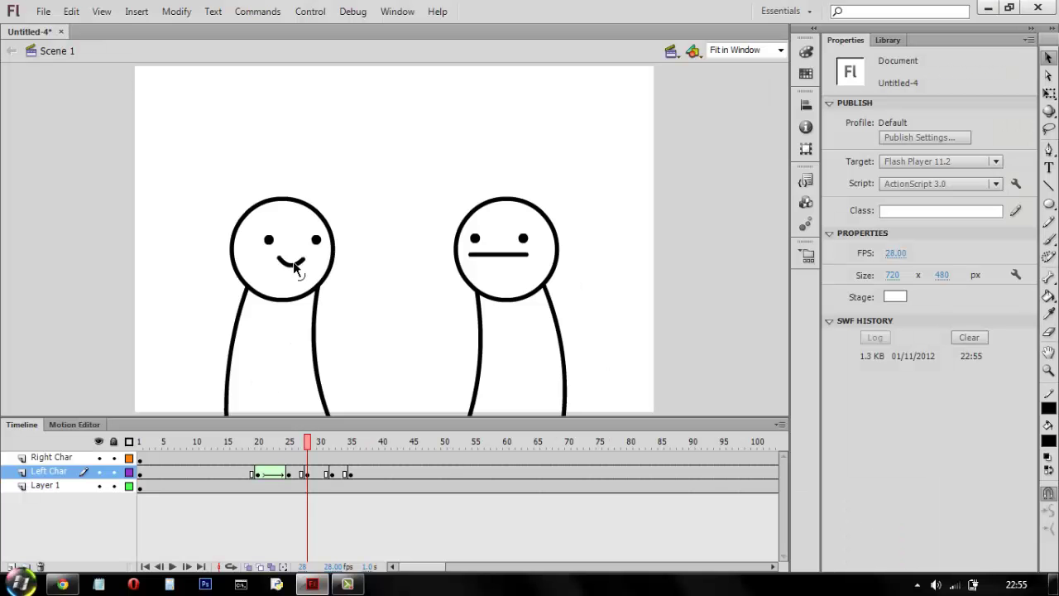
key("ctrl+z")
Step: Insert a keyframe at frame 26 and create a shape tween from 26 to 28
left_click(294, 473)
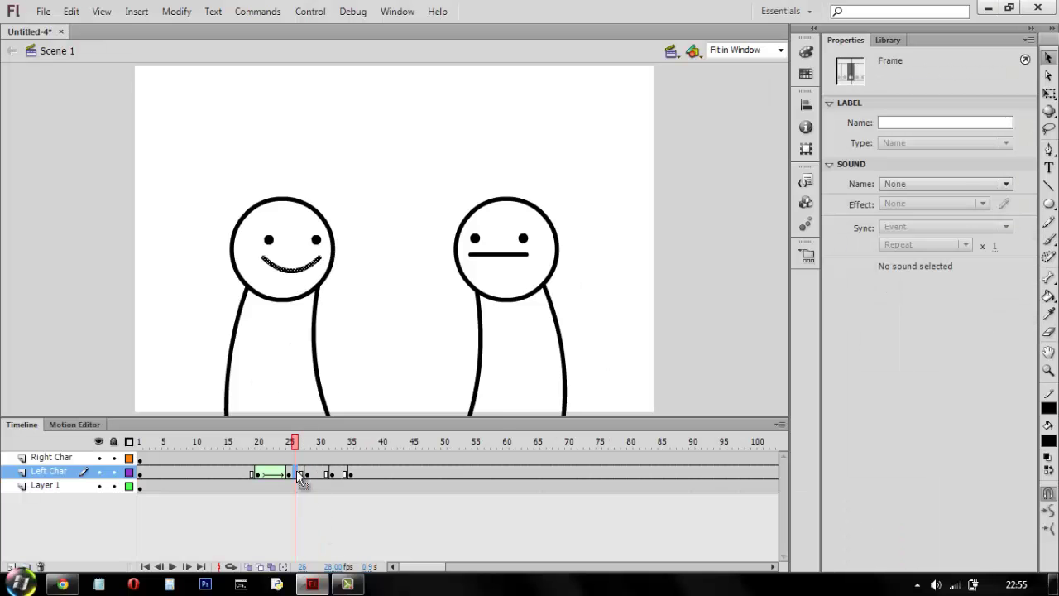
right_click(295, 473)
left_click(352, 163)
right_click(300, 478)
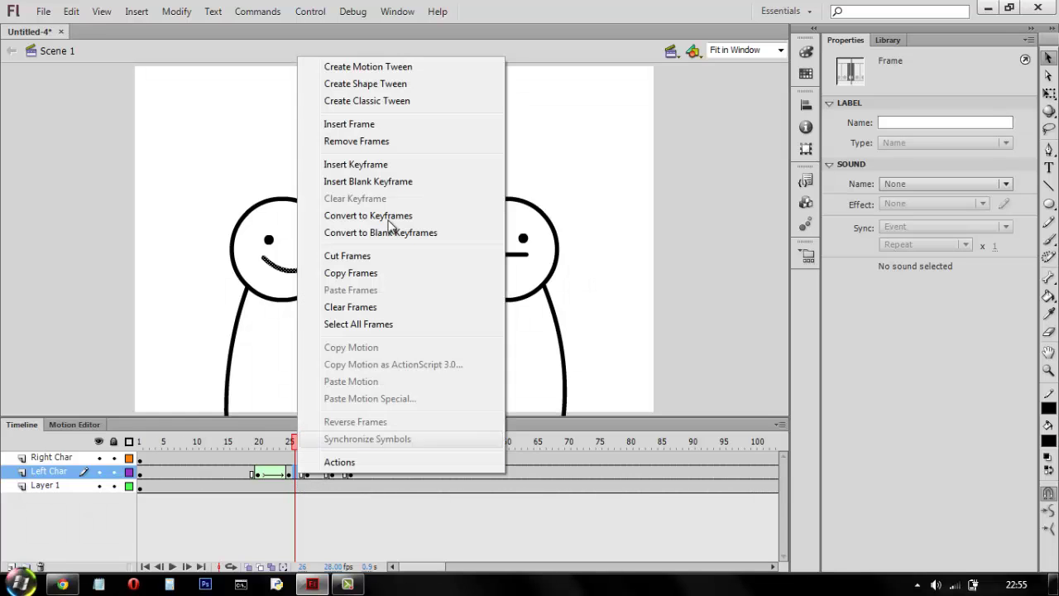
left_click(387, 86)
Step: At frame 32, close the smile with a straight line and fill it black
left_click(314, 475)
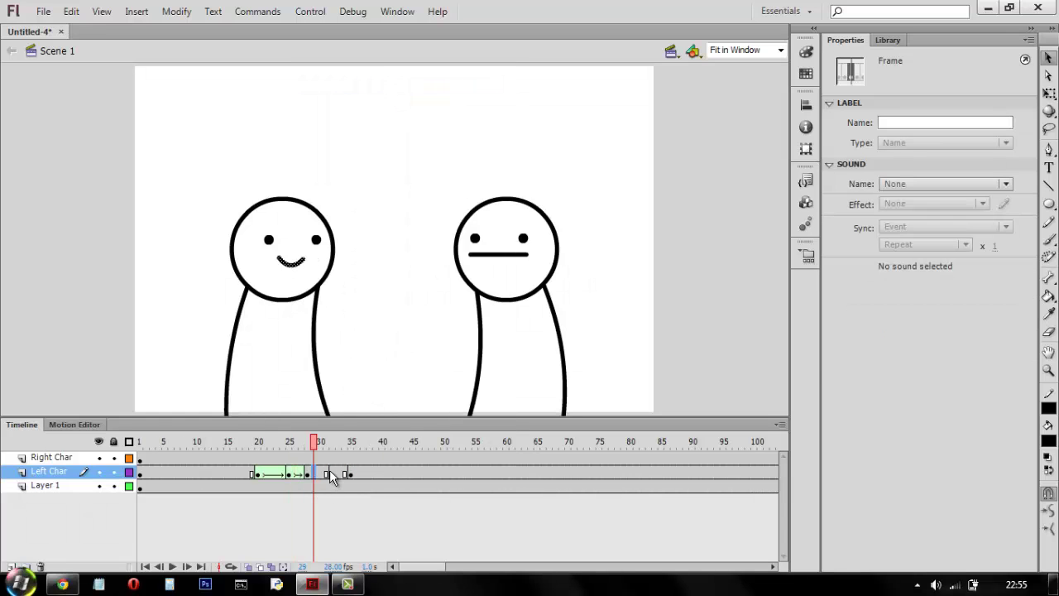
left_click(330, 472)
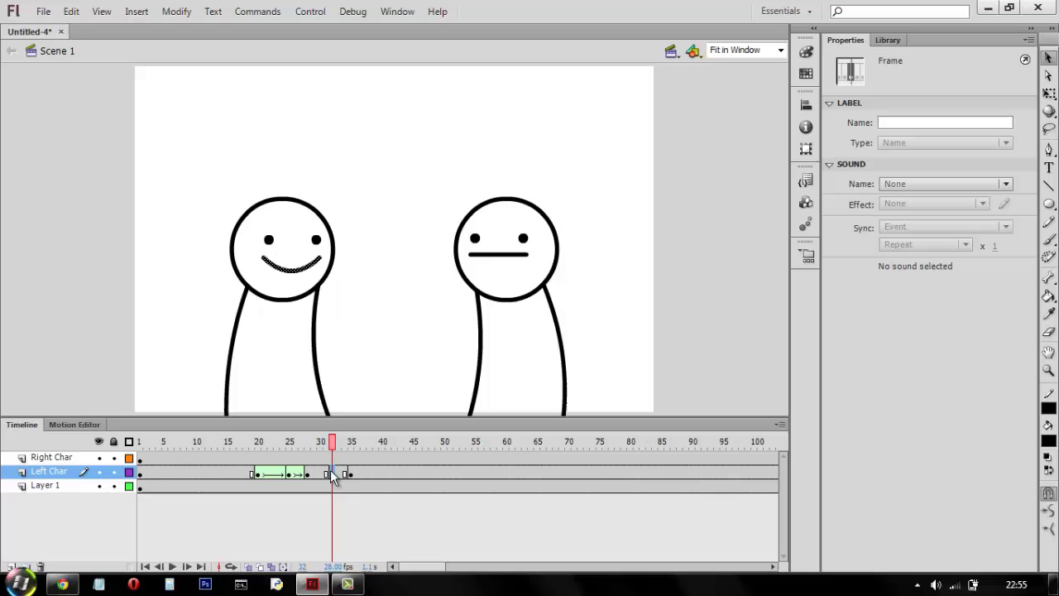
left_click(1049, 187)
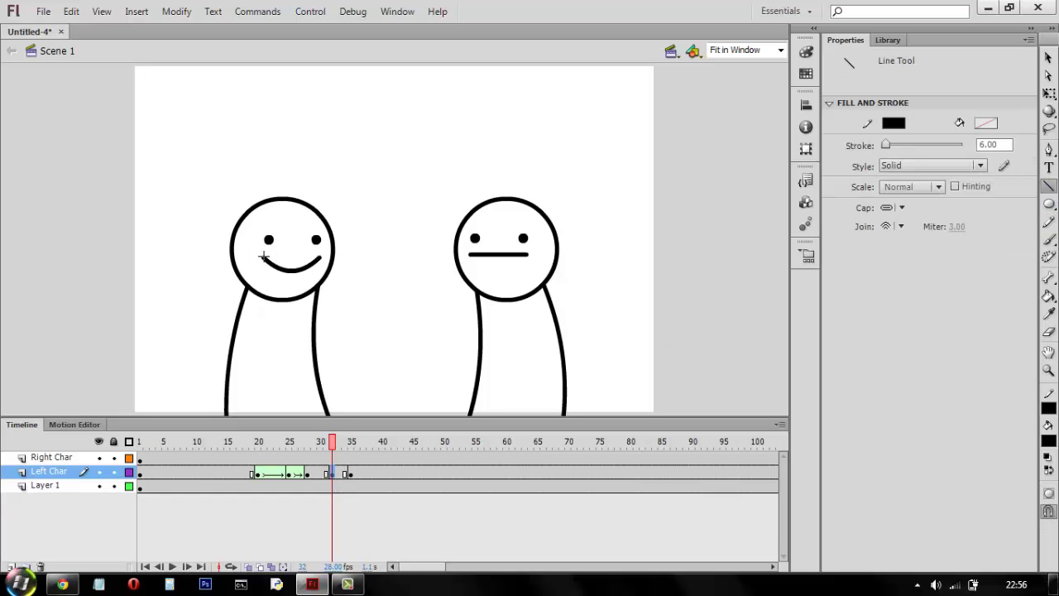
left_click_drag(320, 258, 321, 259)
key("ctrl+z")
key("ctrl+z")
left_click_drag(308, 263, 314, 263)
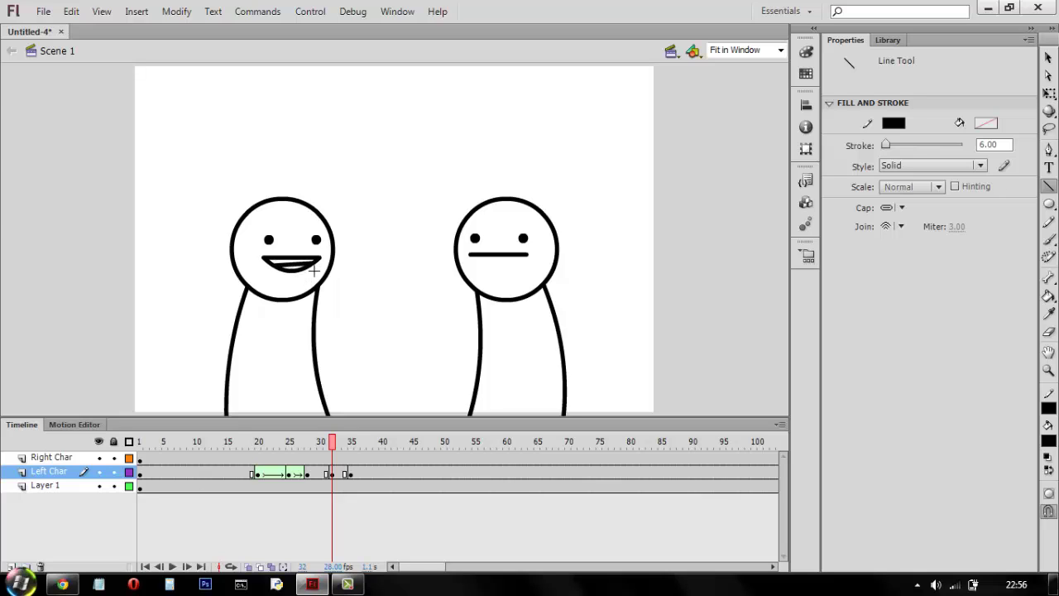
left_click(1048, 295)
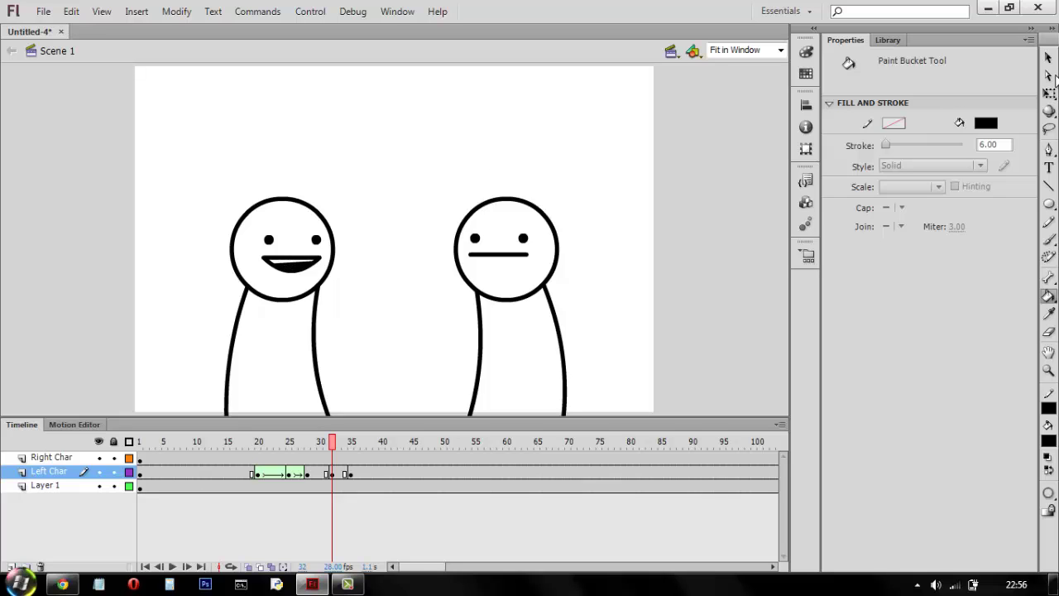
left_click(1048, 58)
Step: Try a shape tween at frame 30, preview it, then remove it
left_click(321, 473)
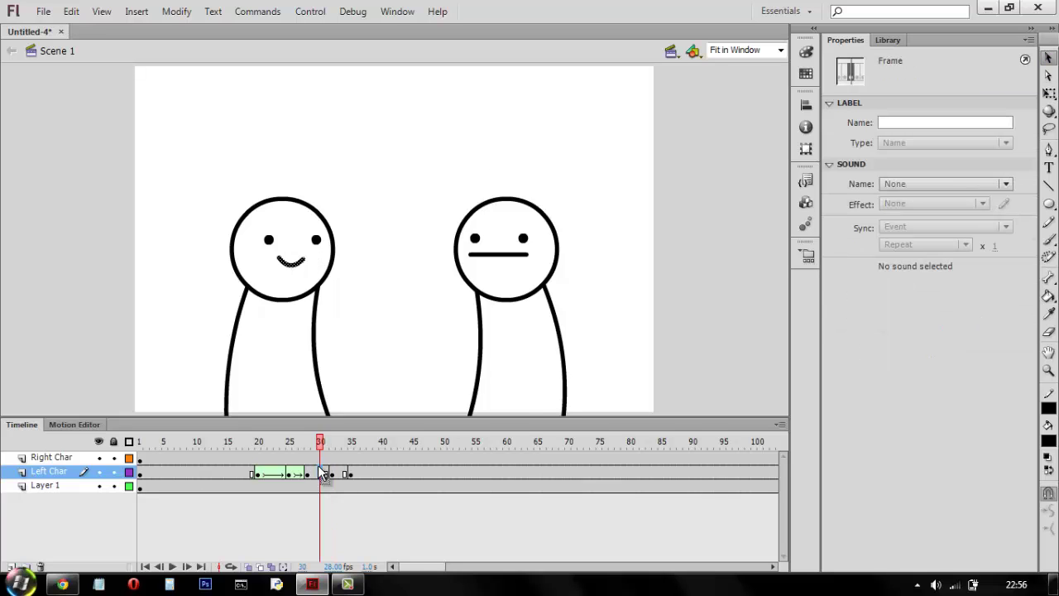
right_click(322, 473)
left_click(380, 76)
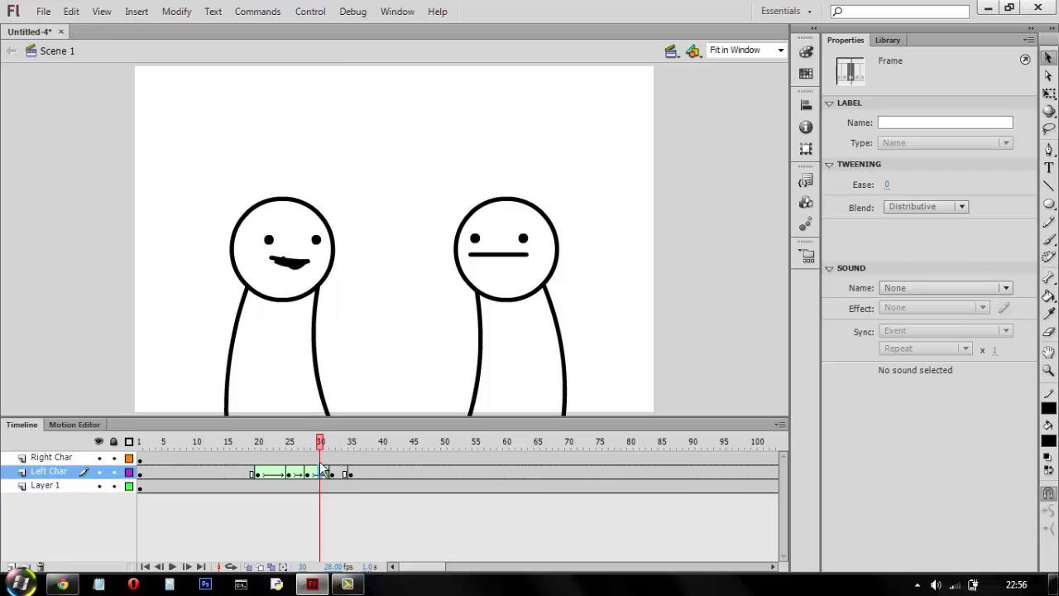
left_click_drag(321, 469, 330, 468)
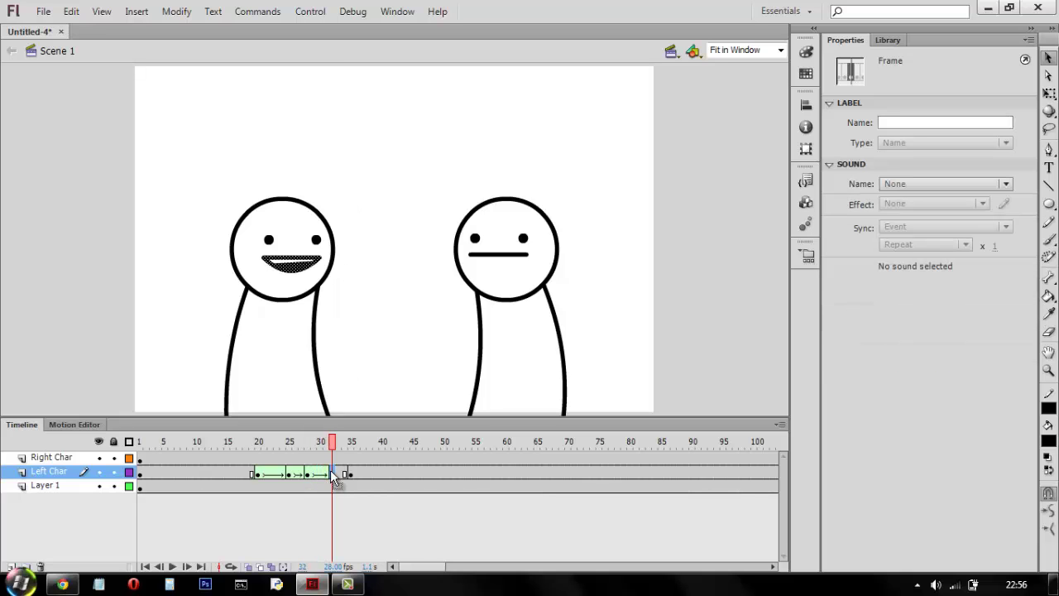
left_click(320, 472)
right_click(320, 471)
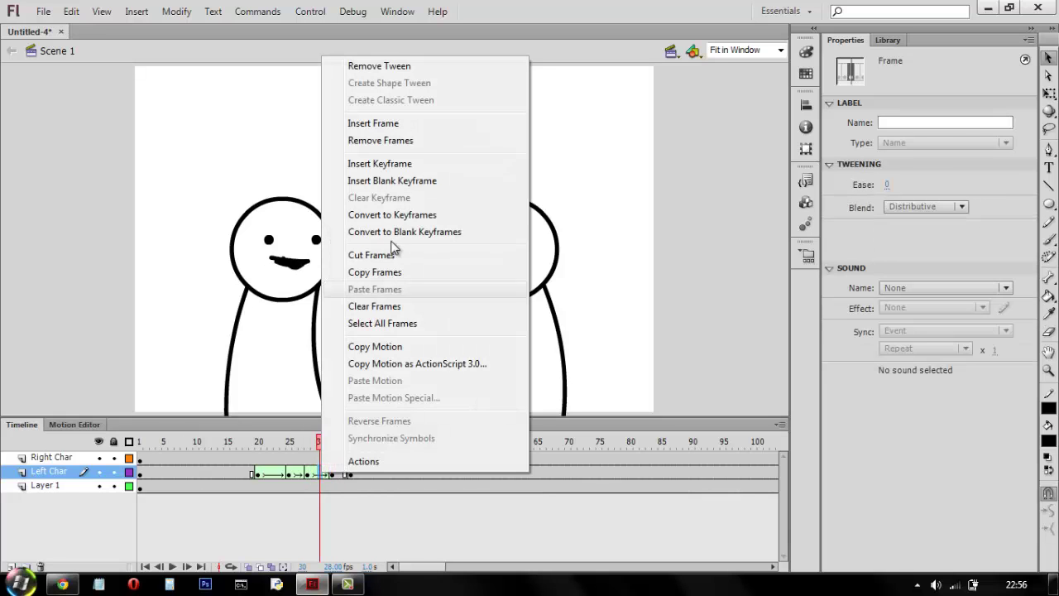
left_click(421, 66)
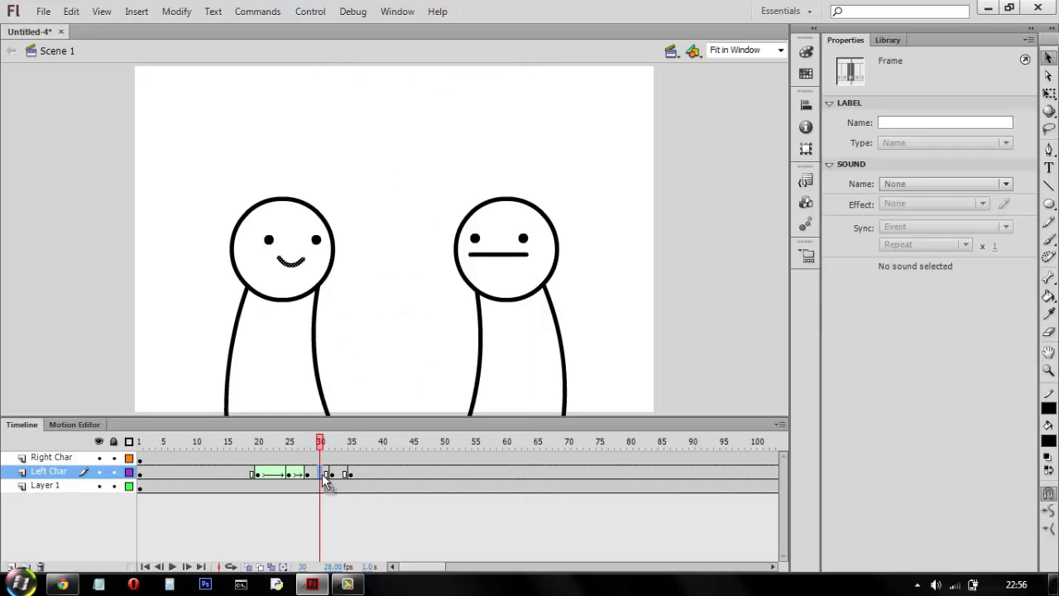
Step: Widen the smiling mouth line, then check the mouth across frames 26–34
left_click(313, 296)
left_click(308, 263)
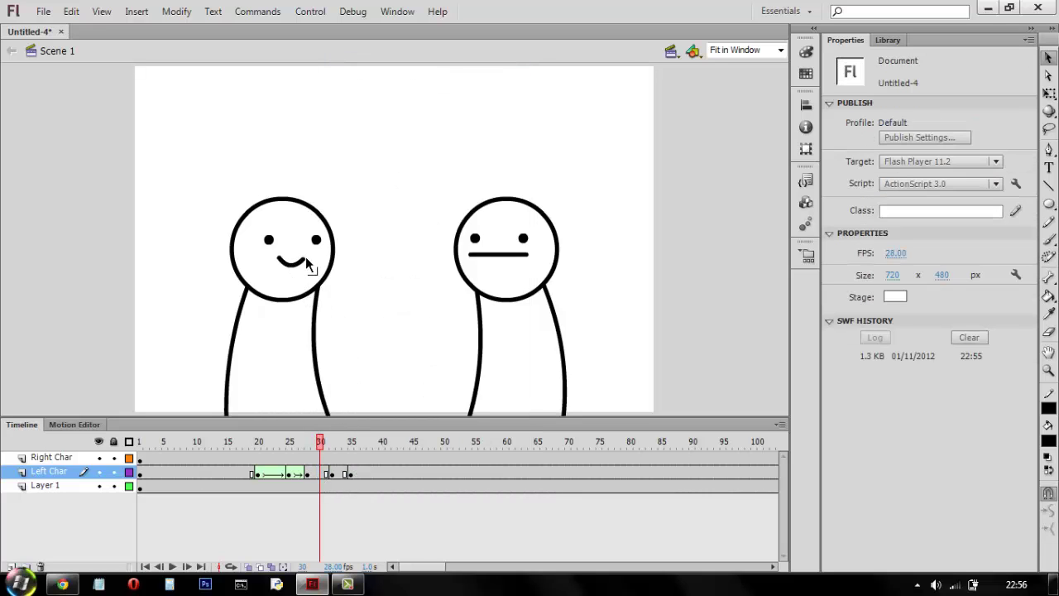
left_click_drag(278, 262, 268, 261)
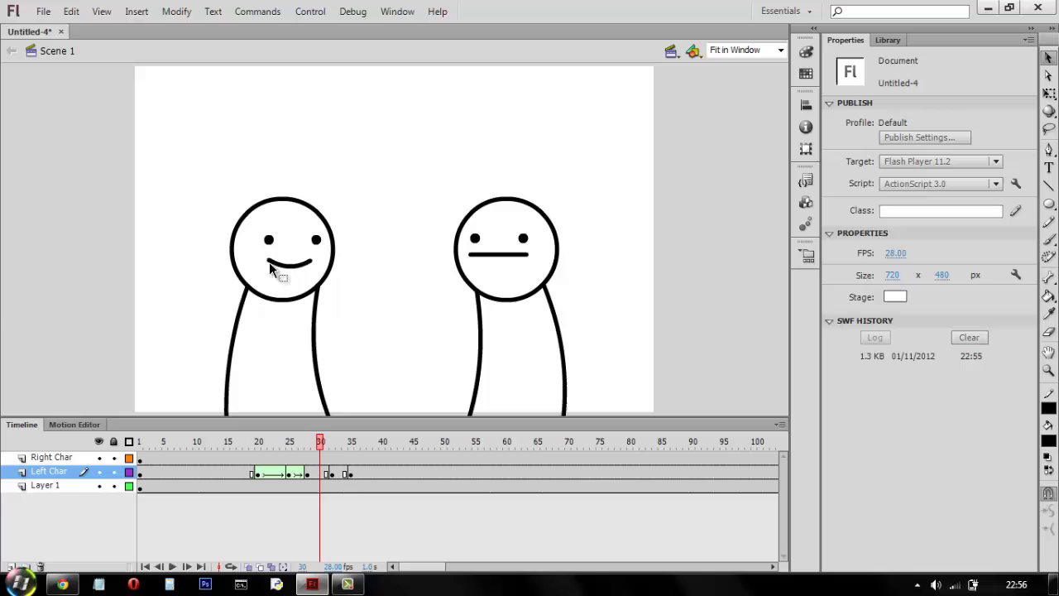
left_click(315, 473)
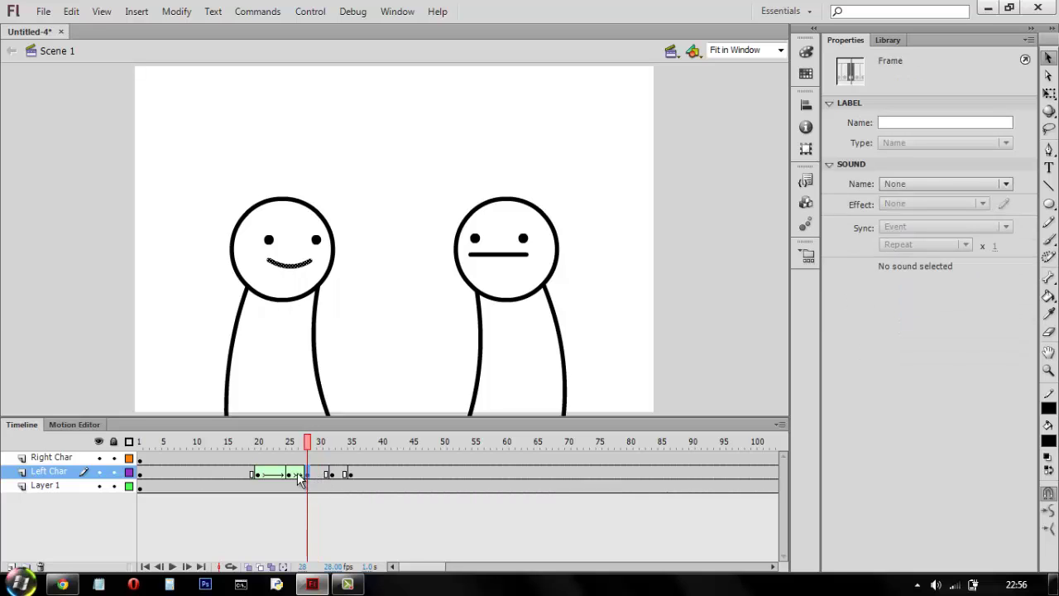
left_click(296, 474)
left_click(320, 474)
left_click(332, 474)
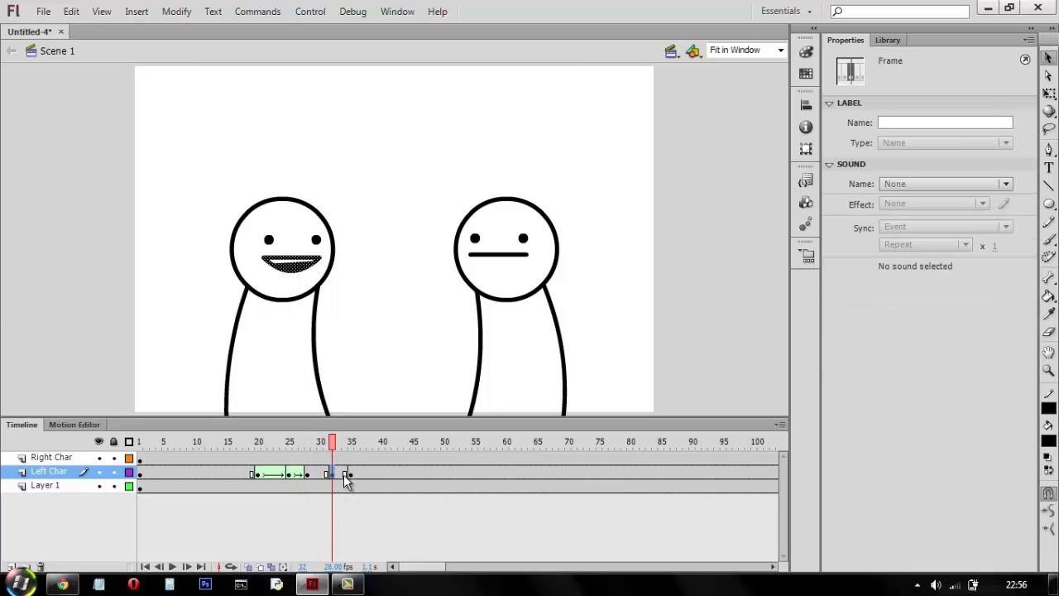
left_click(350, 474)
left_click(338, 474)
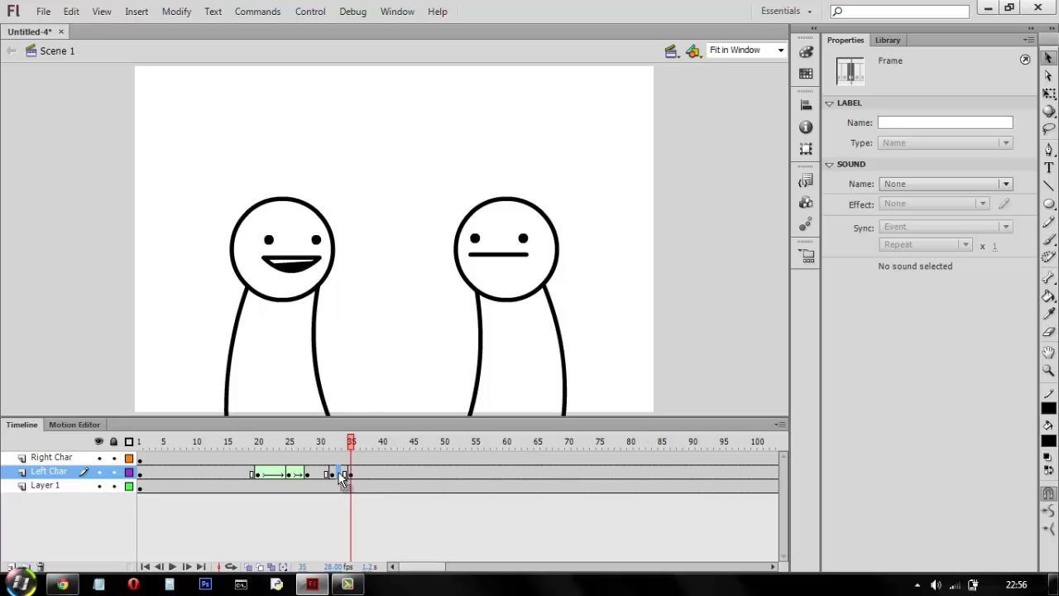
Step: Paste the mouth at frame 33, then paste the smile in place at frame 35
right_click(292, 258)
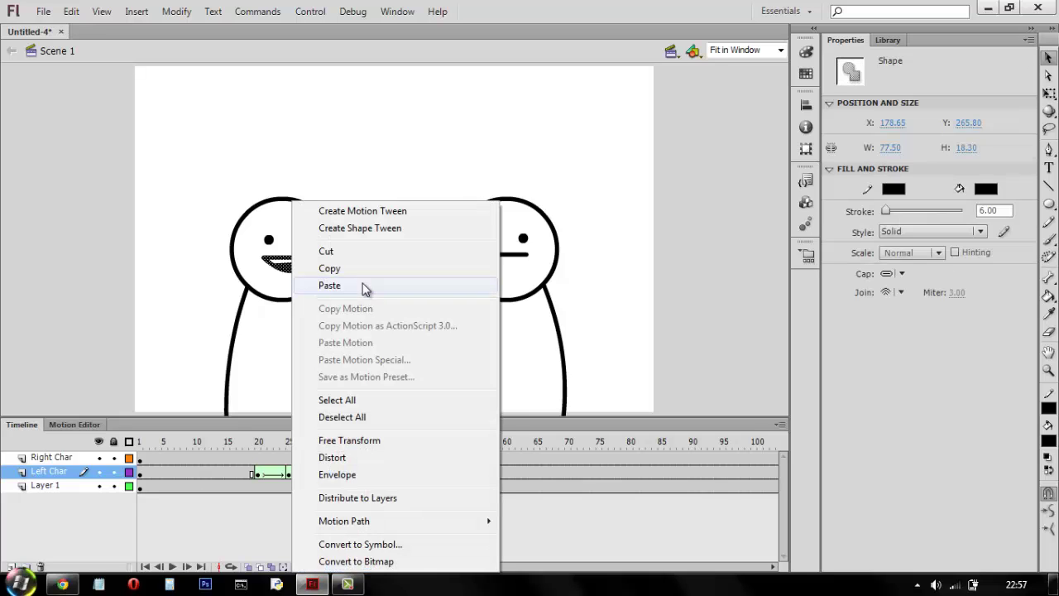
left_click(366, 286)
left_click(351, 474)
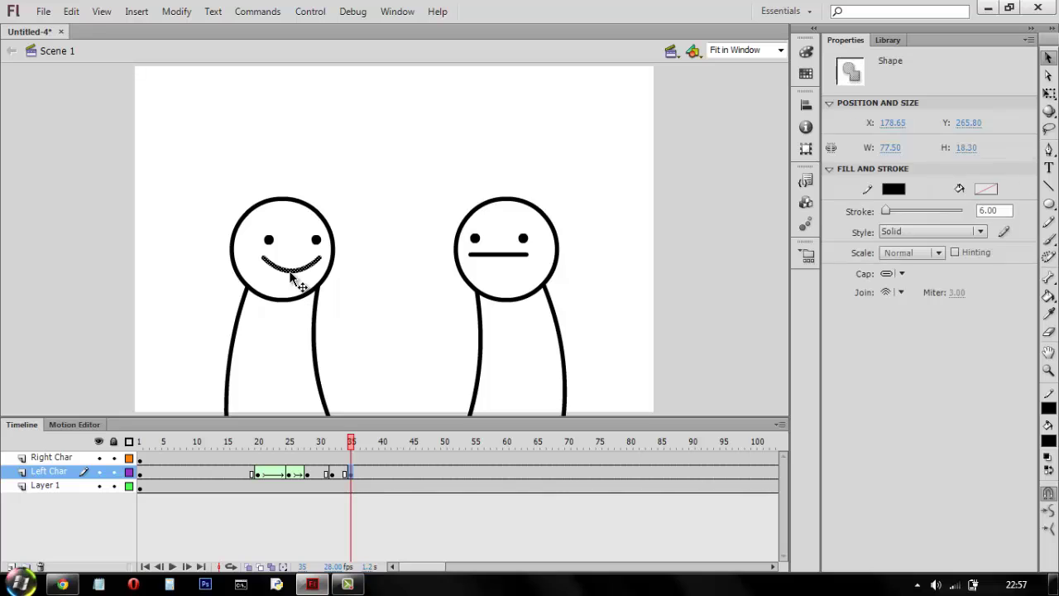
left_click(291, 277)
right_click(291, 277)
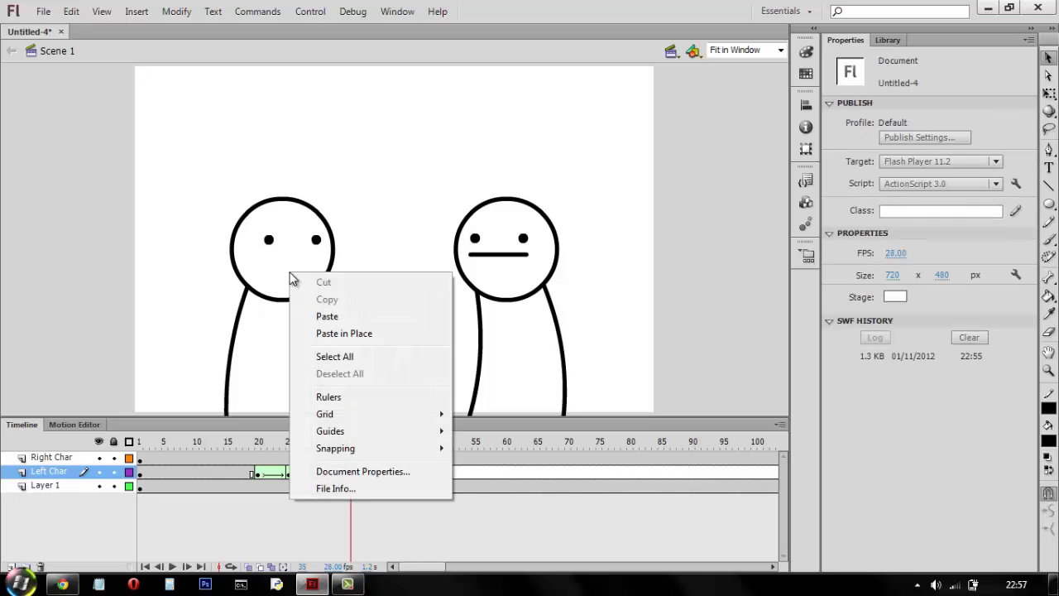
left_click(327, 333)
left_click(343, 495)
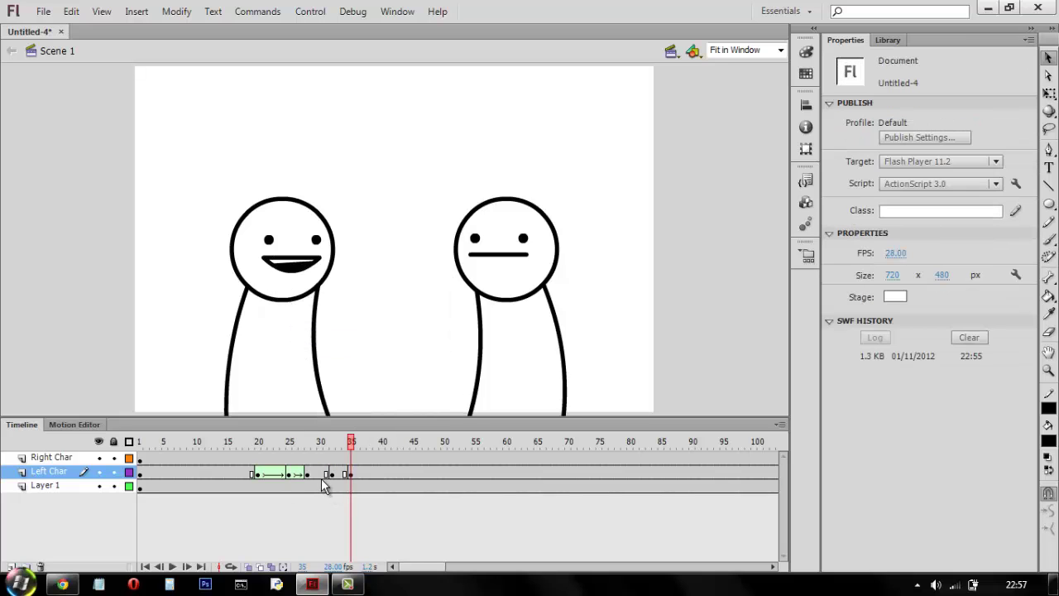
Step: Create a shape tween from frame 33 and check the smile at frame 35
left_click(321, 476)
right_click(339, 473)
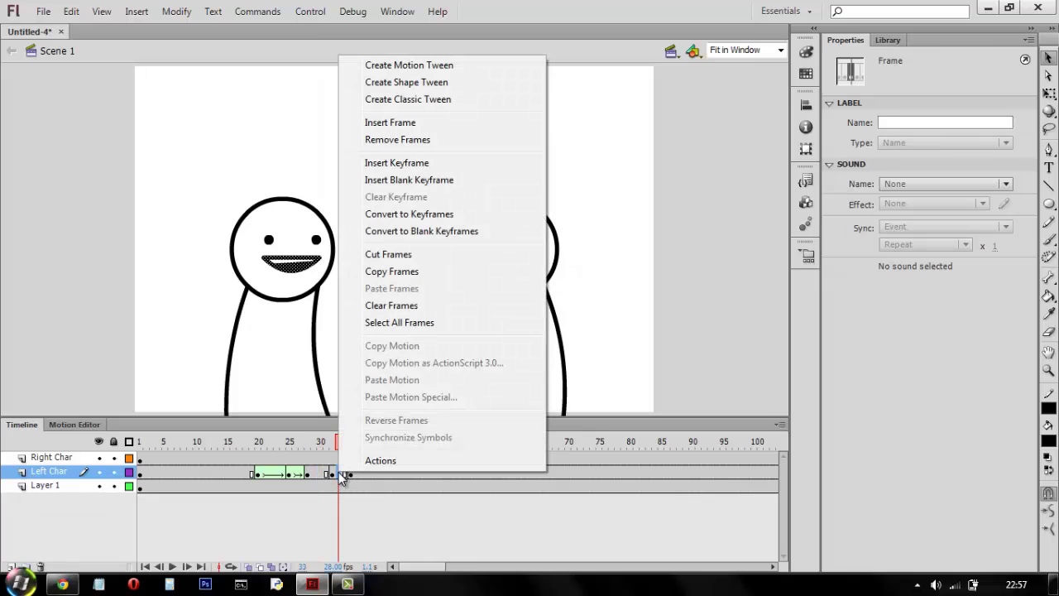
left_click(388, 94)
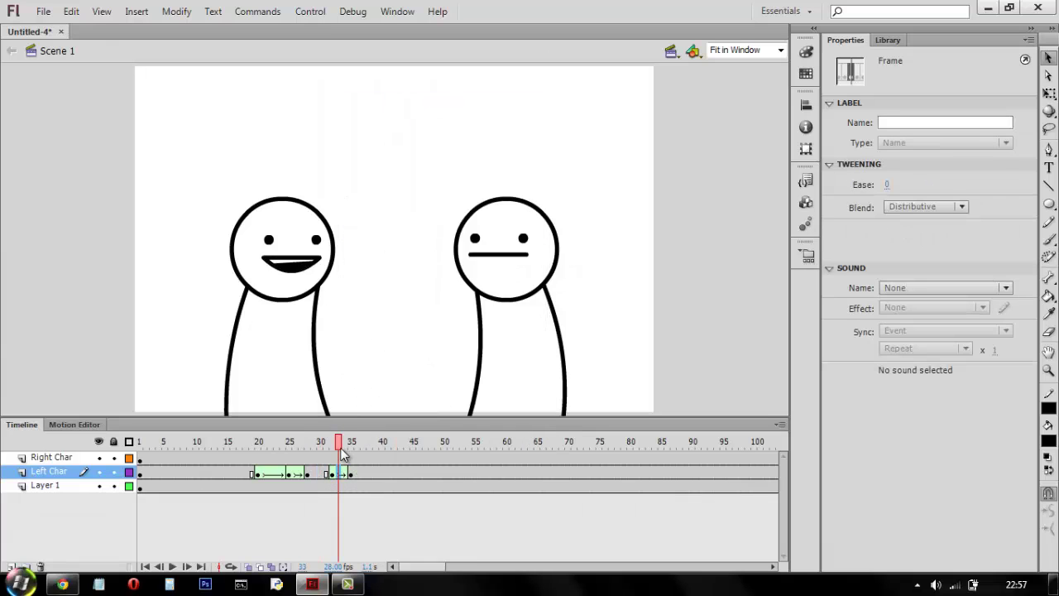
left_click(350, 473)
left_click(368, 341)
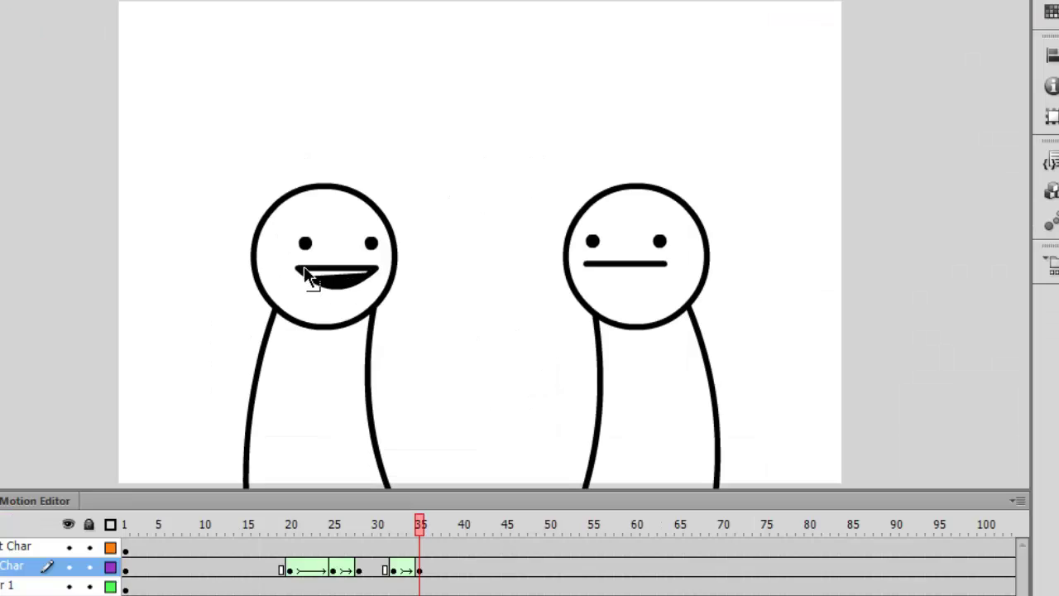
Step: Narrow the frame 35 open mouth, check frame 34, then run a test movie
left_click(279, 258)
left_click_drag(317, 269, 330, 275)
left_click(402, 569)
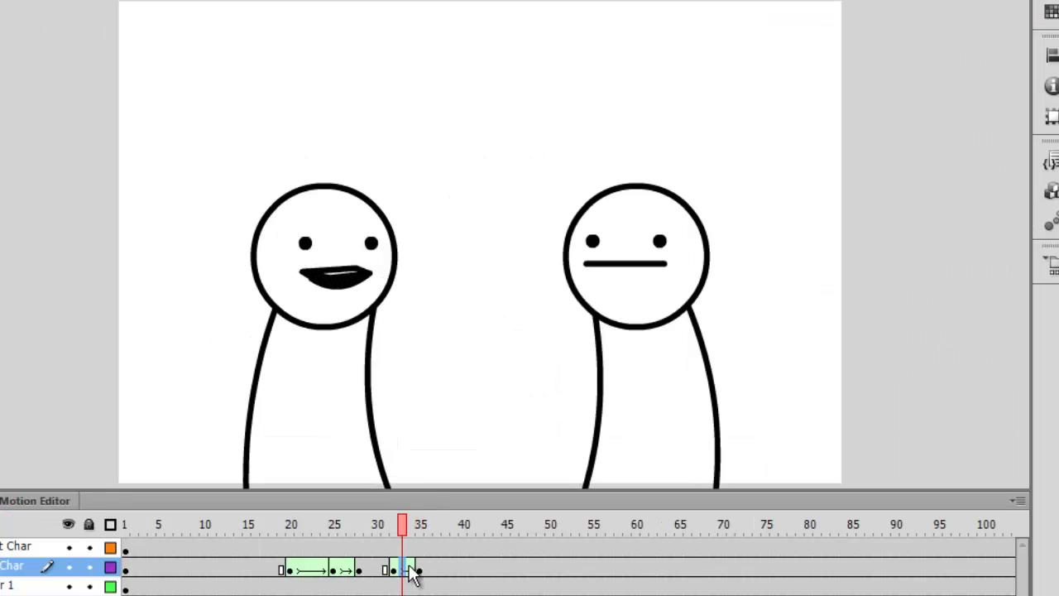
left_click(411, 569)
key("ctrl+Return")
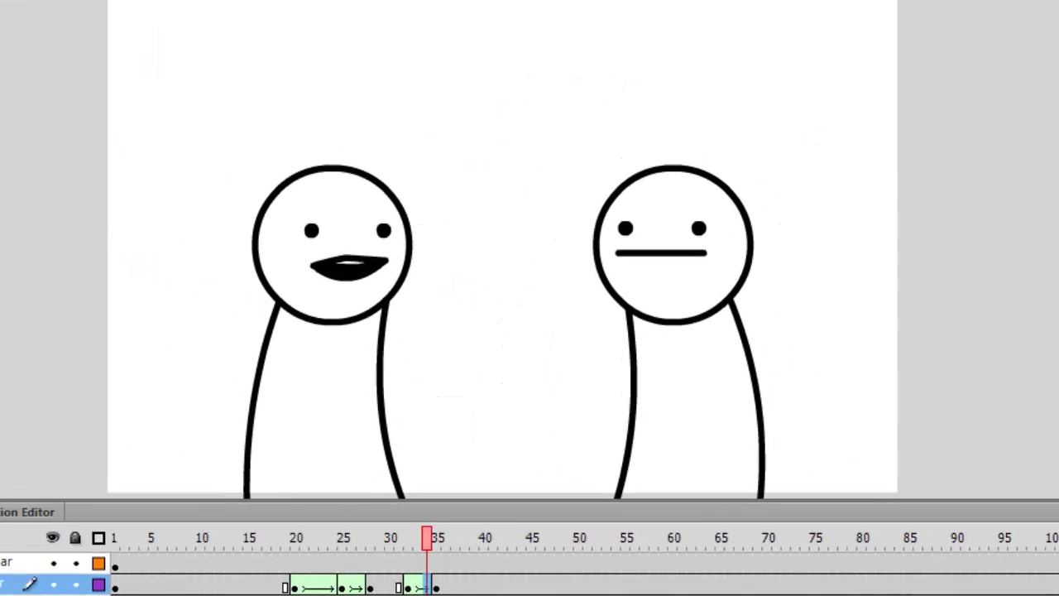
Step: Add a keyframe at frame 39 and pull the mouth curve open wider
left_click(525, 586)
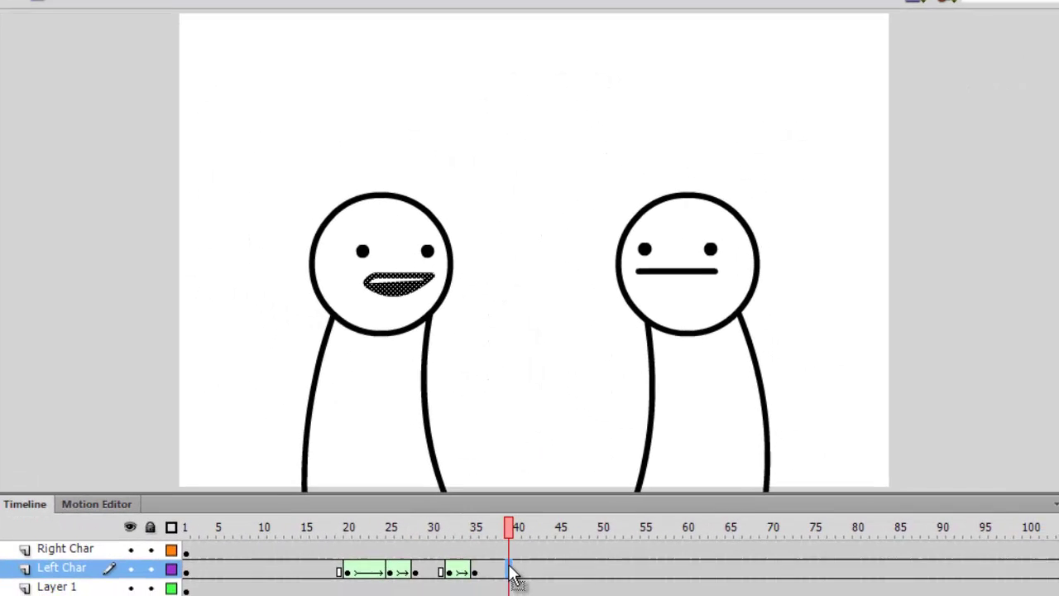
right_click(524, 587)
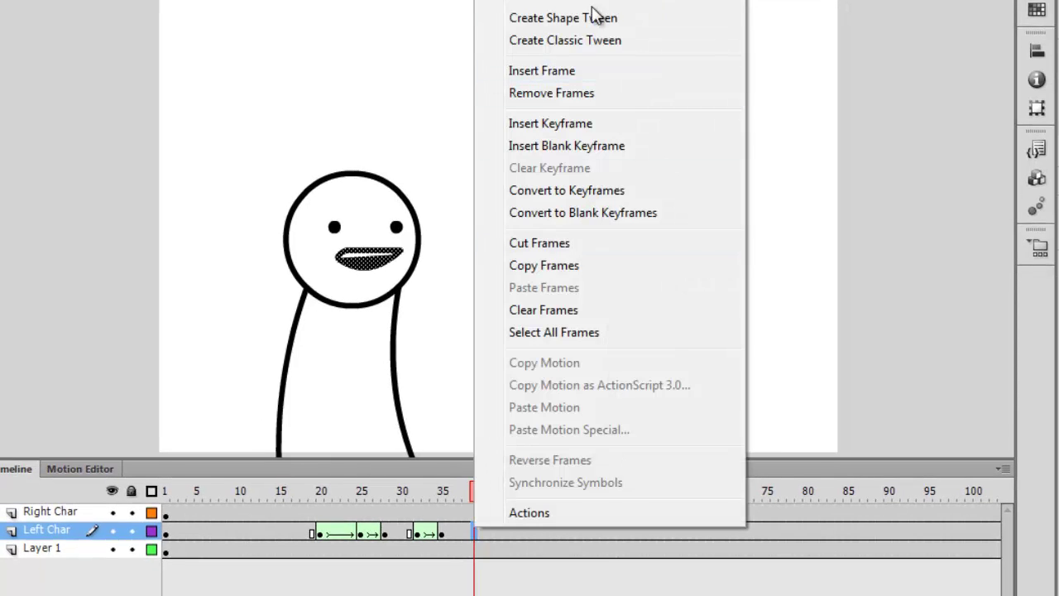
left_click(542, 123)
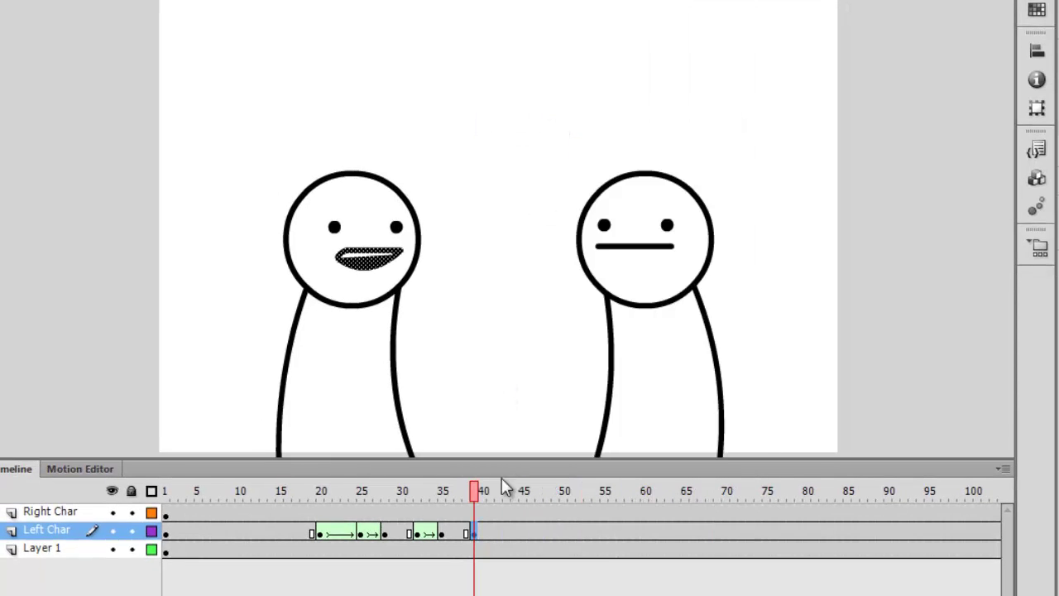
left_click(458, 534)
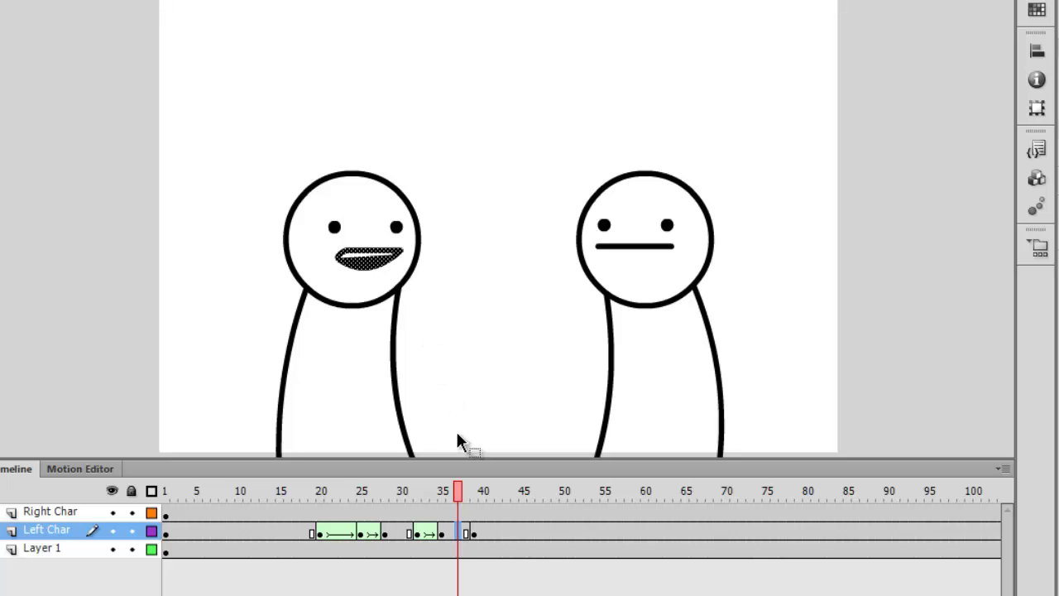
left_click(474, 534)
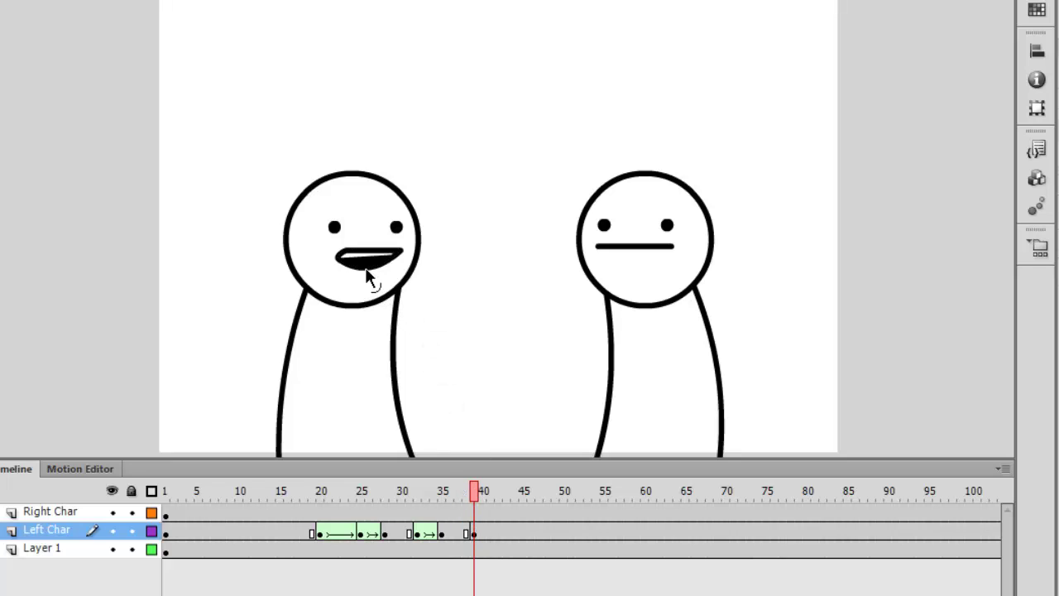
left_click_drag(368, 277, 371, 289)
Step: Brush-paint the inside of the frame 39 mouth solid black
left_click(339, 268)
left_click_drag(356, 273, 409, 272)
key("ctrl+z")
left_click_drag(372, 266, 351, 267)
left_click_drag(364, 257, 350, 261)
Step: Insert a keyframe near frame 38, add a tween, and step through to frame 39
left_click(459, 534)
right_click(457, 533)
left_click(540, 129)
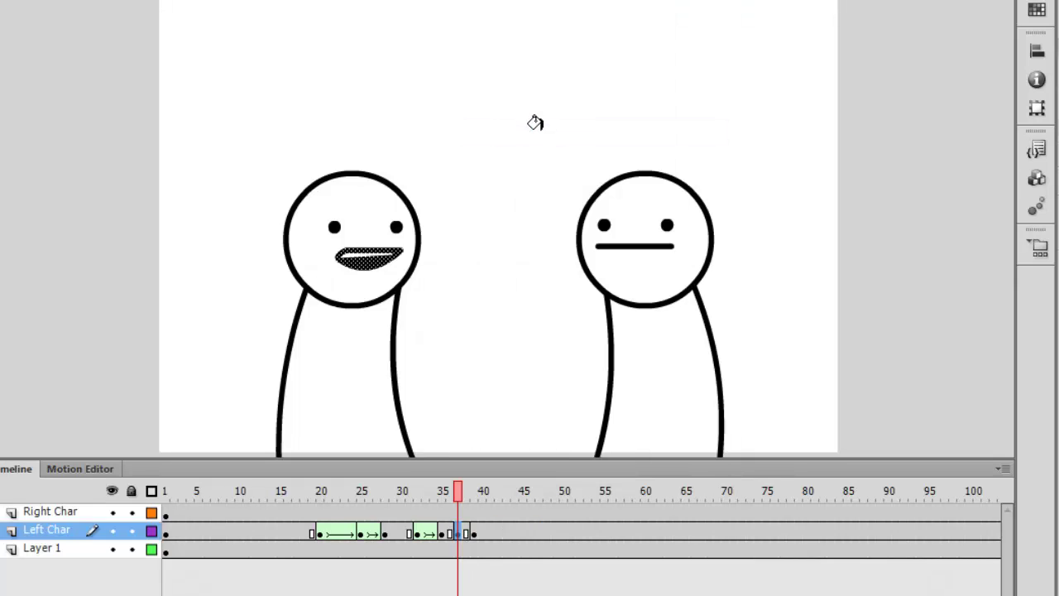
right_click(458, 532)
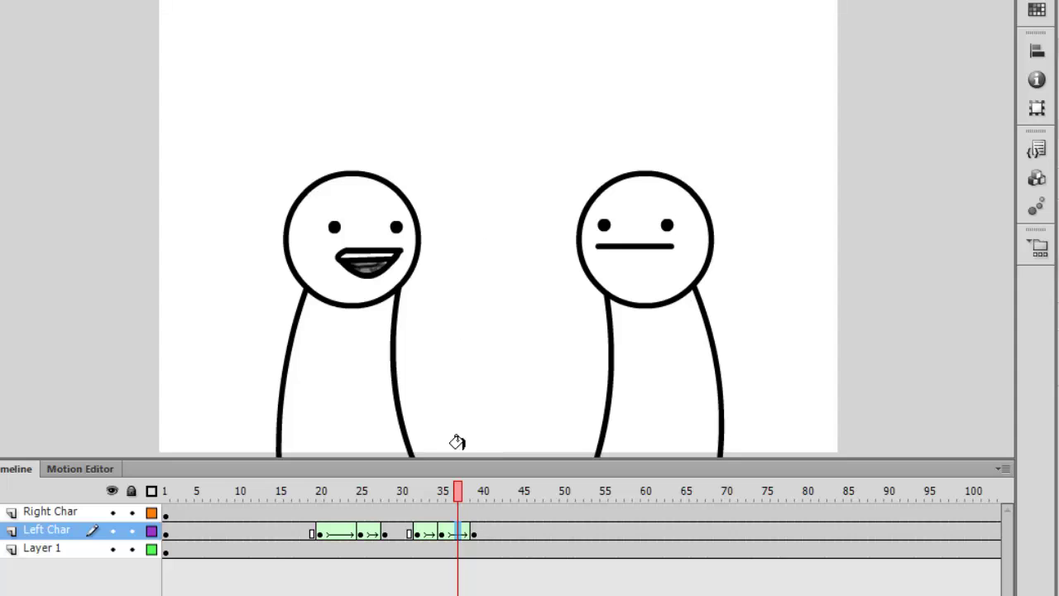
left_click(467, 533)
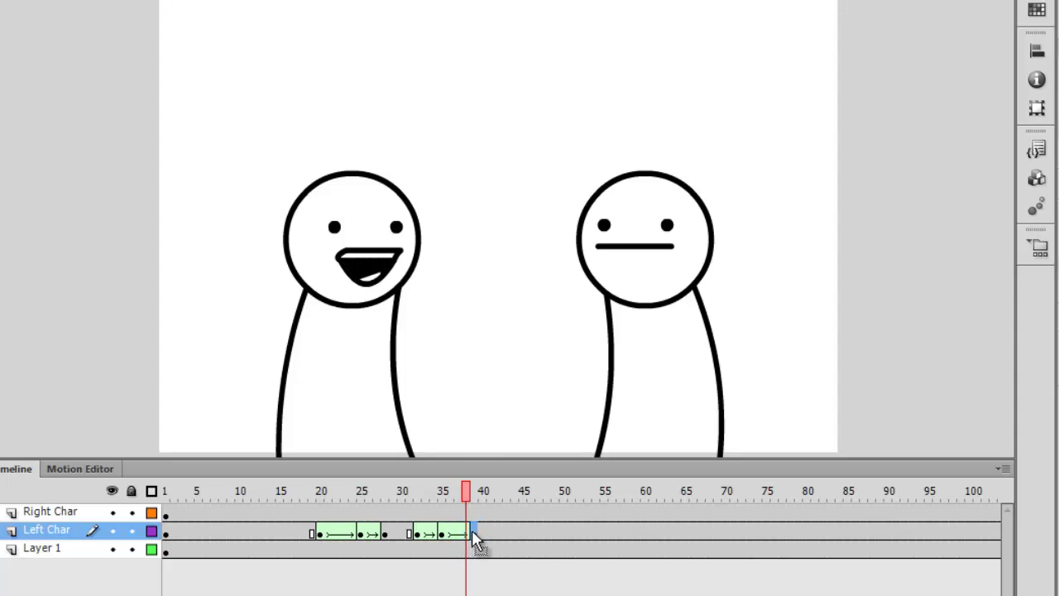
left_click(473, 533)
Step: Export the SWF and play the finished mouth animation with Ctrl+Enter
key("ctrl+Return")
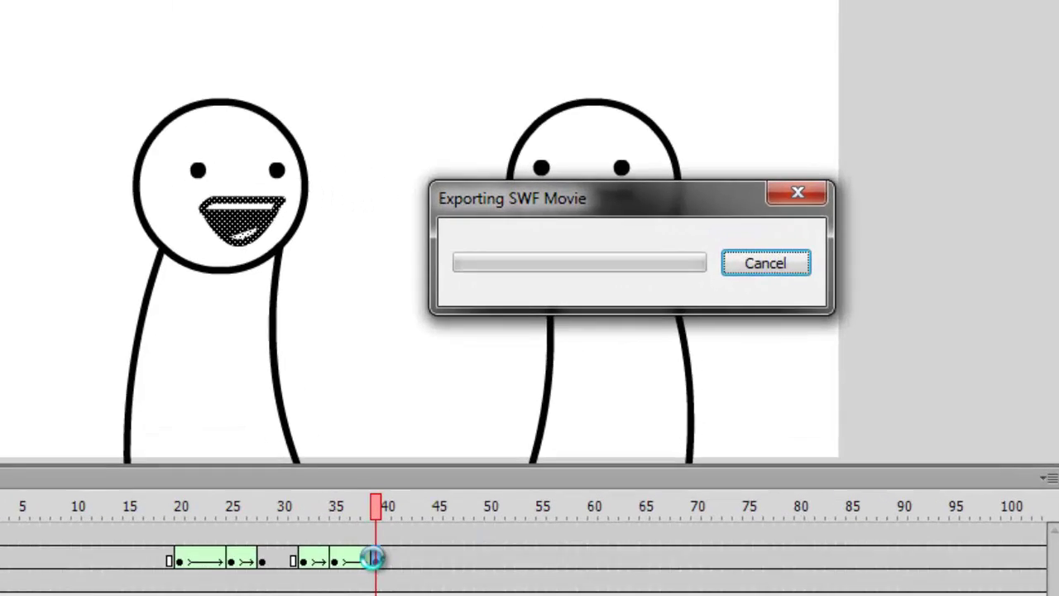